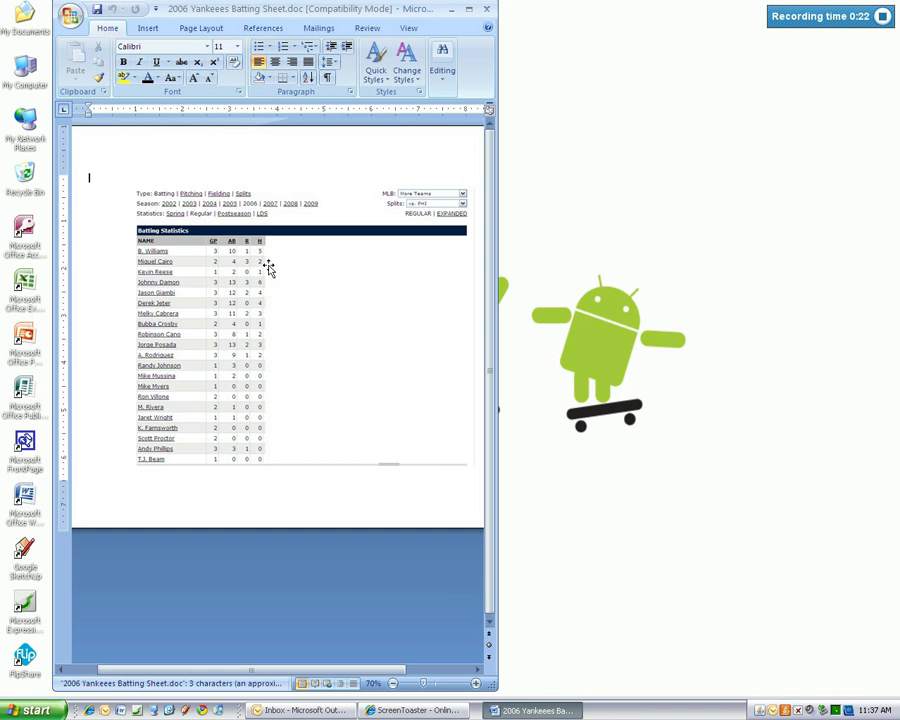
Enlarge the batting statistics document's view to 110% so the whole player table can be read
click(476, 684)
click(476, 684)
click(476, 684)
click(476, 684)
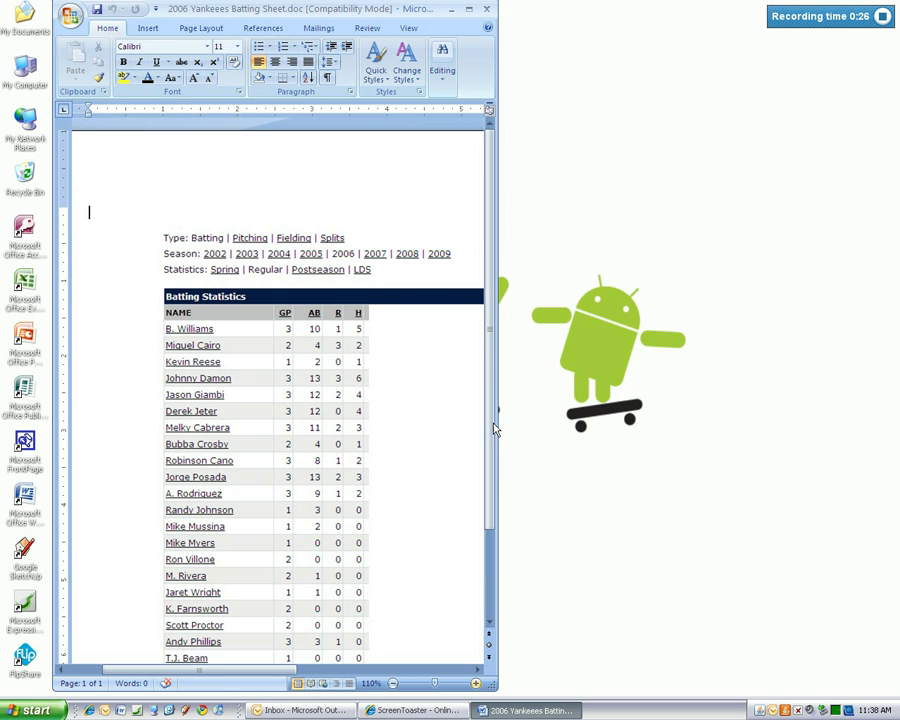
scroll(484, 498, down, 2)
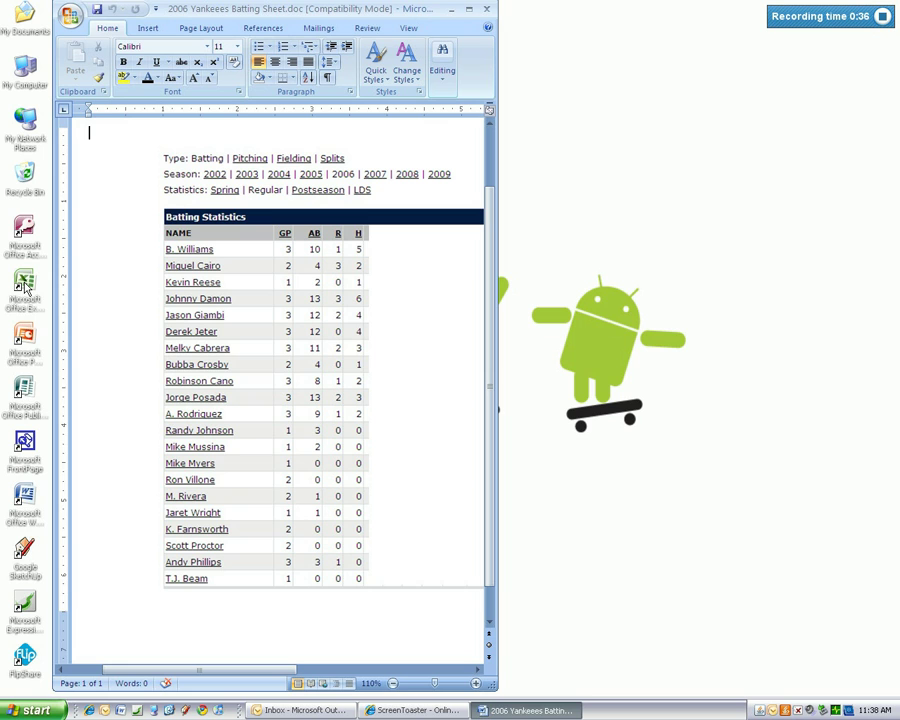
Open Excel and enter the headers Names, At Bats and Hits in cells A1 to C1
double_click(25, 287)
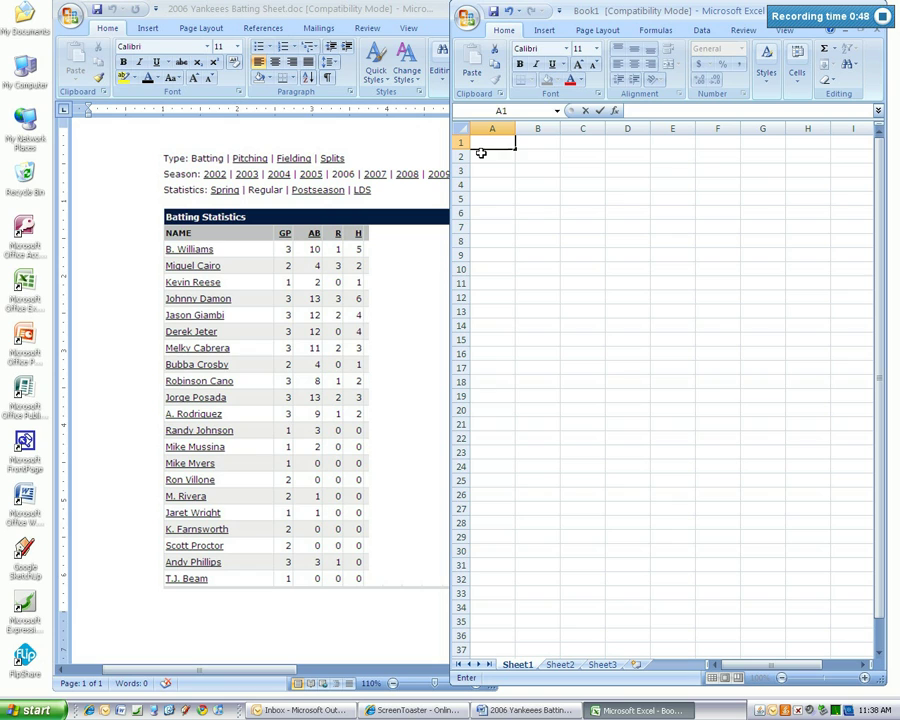
text(Names)
key(Tab)
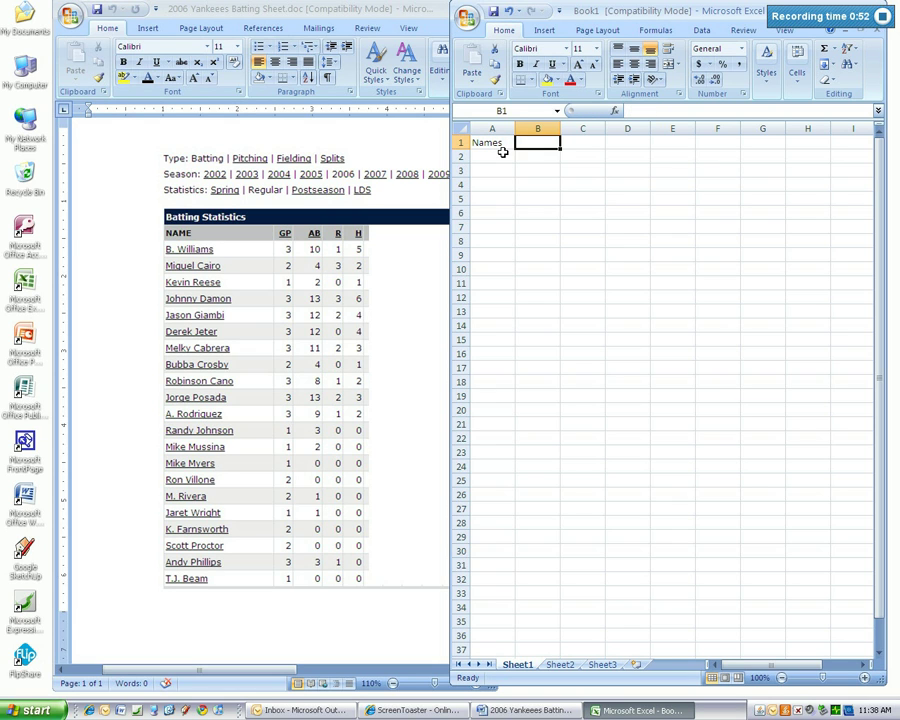
text(At Bats)
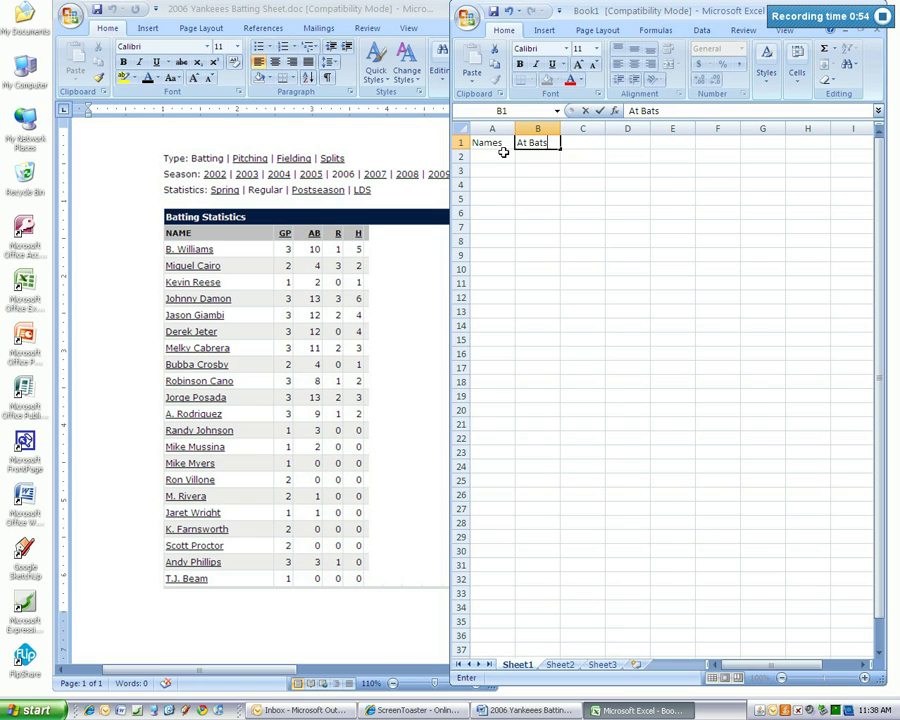
click(581, 141)
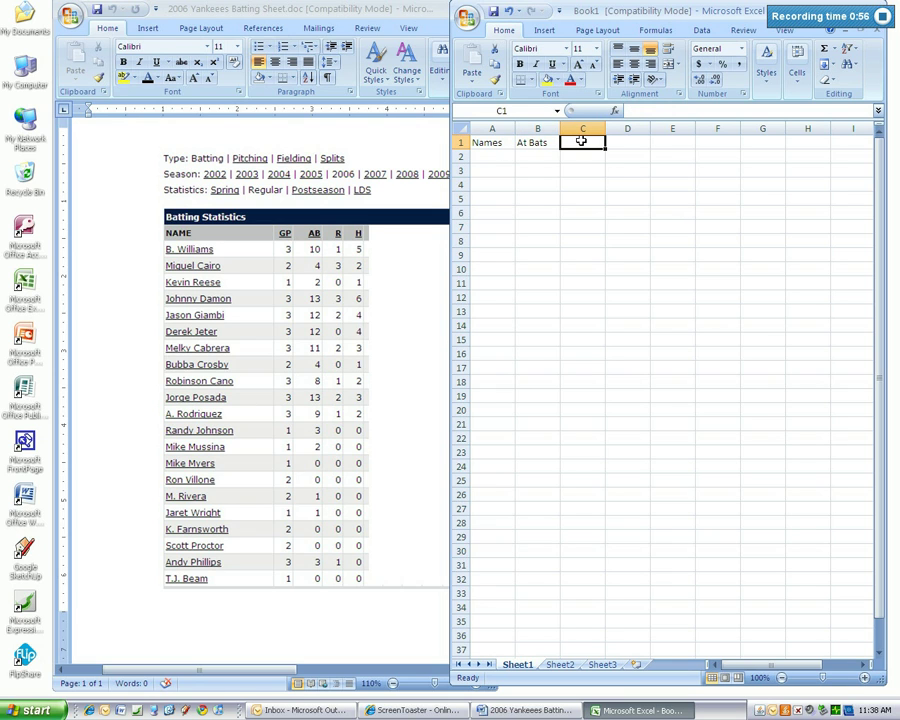
text(Hits)
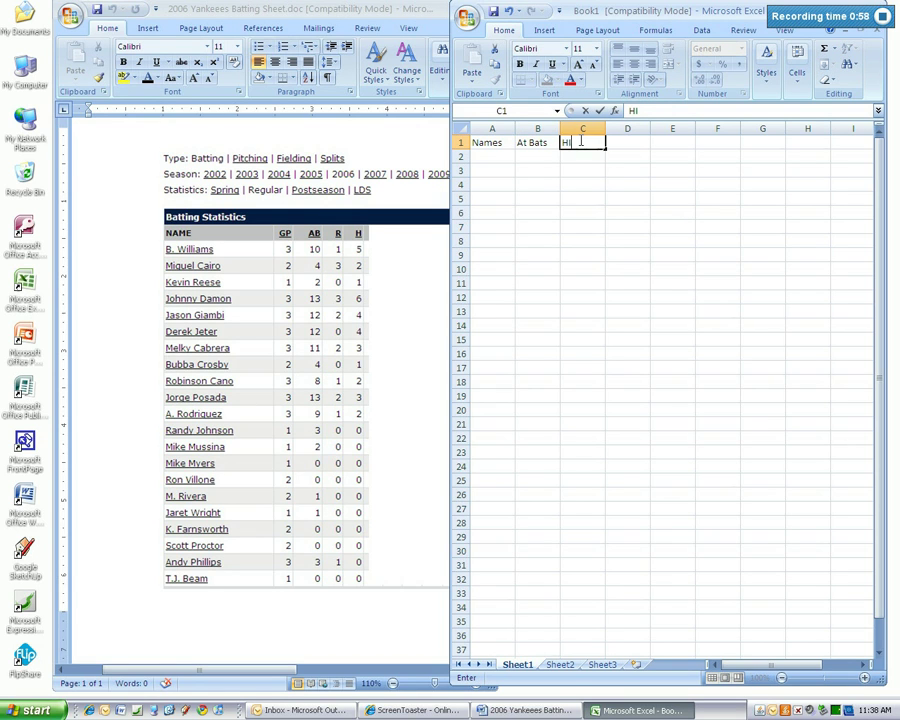
Replace the header in B1 with Hits and the header in C1 with At Bats
click(536, 143)
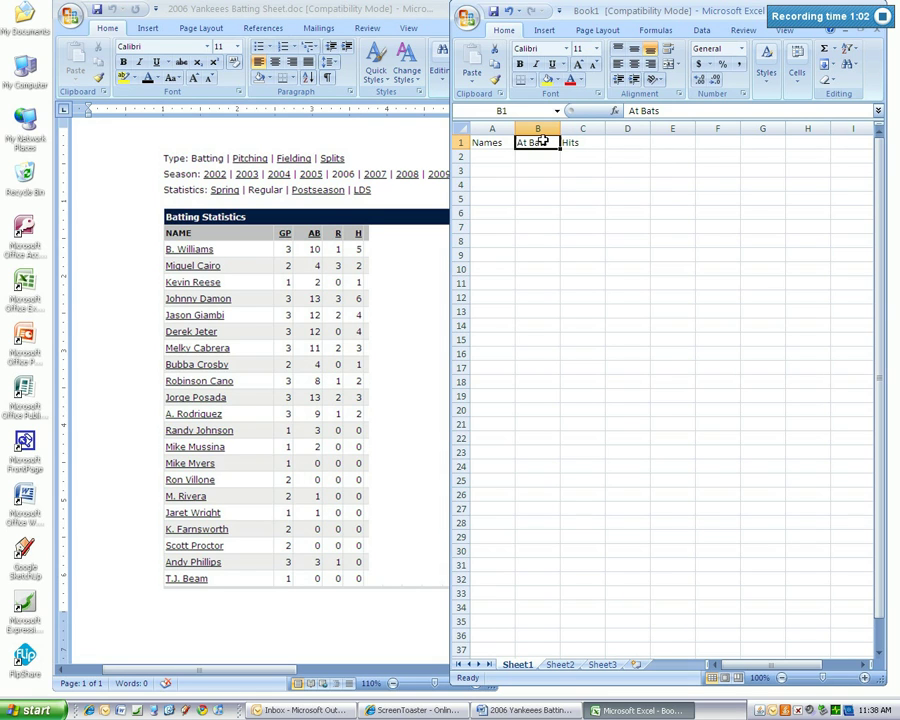
double_click(541, 141)
drag(548, 142, 516, 142)
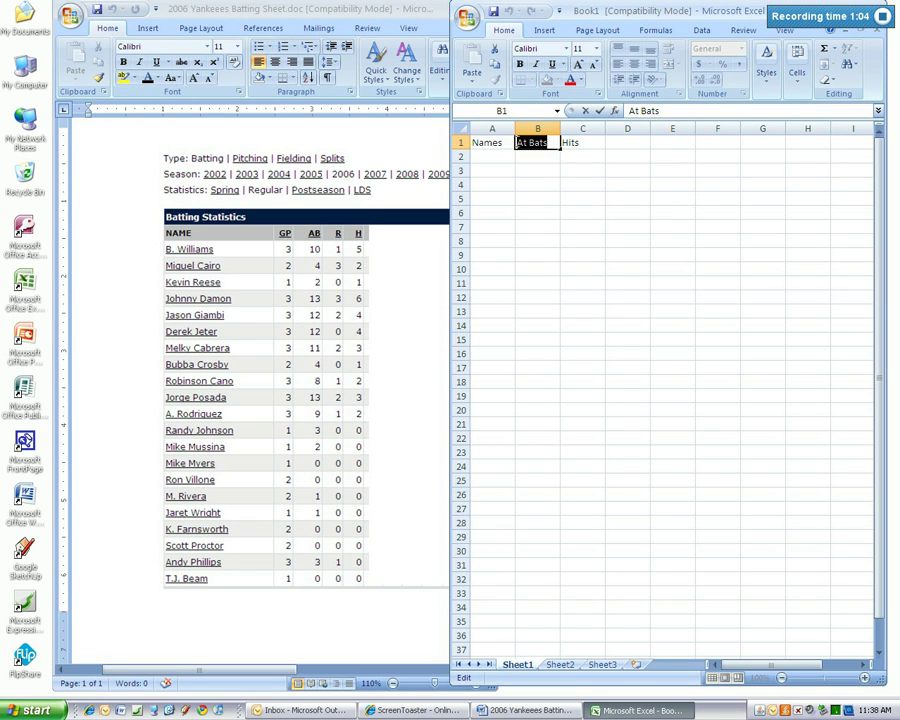
text(Hits)
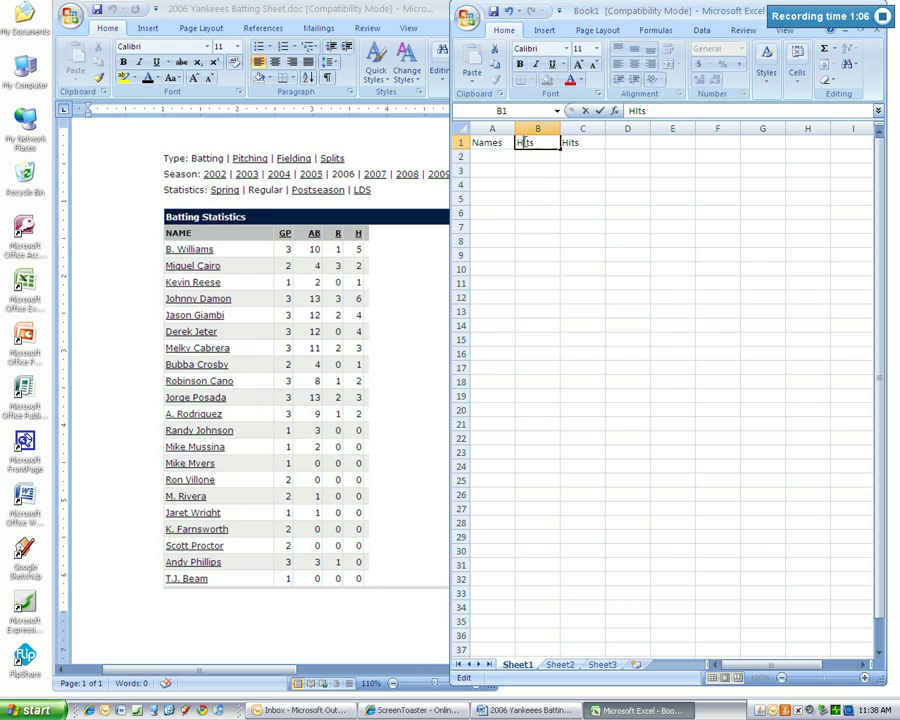
key(BackSpace)
text(H)
key(Delete)
text(i)
click(566, 143)
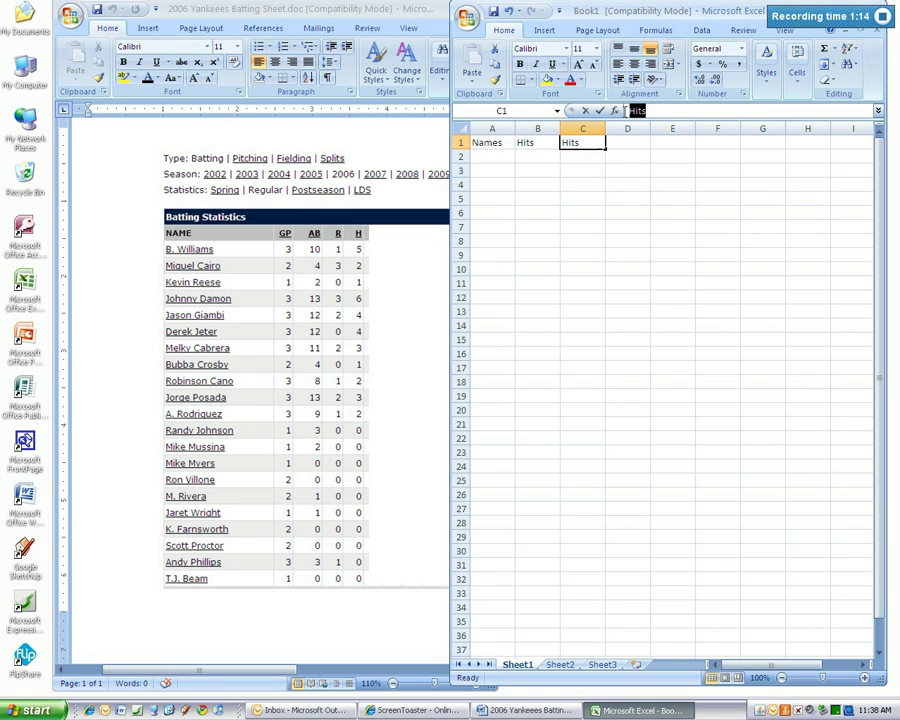
text(At Bats)
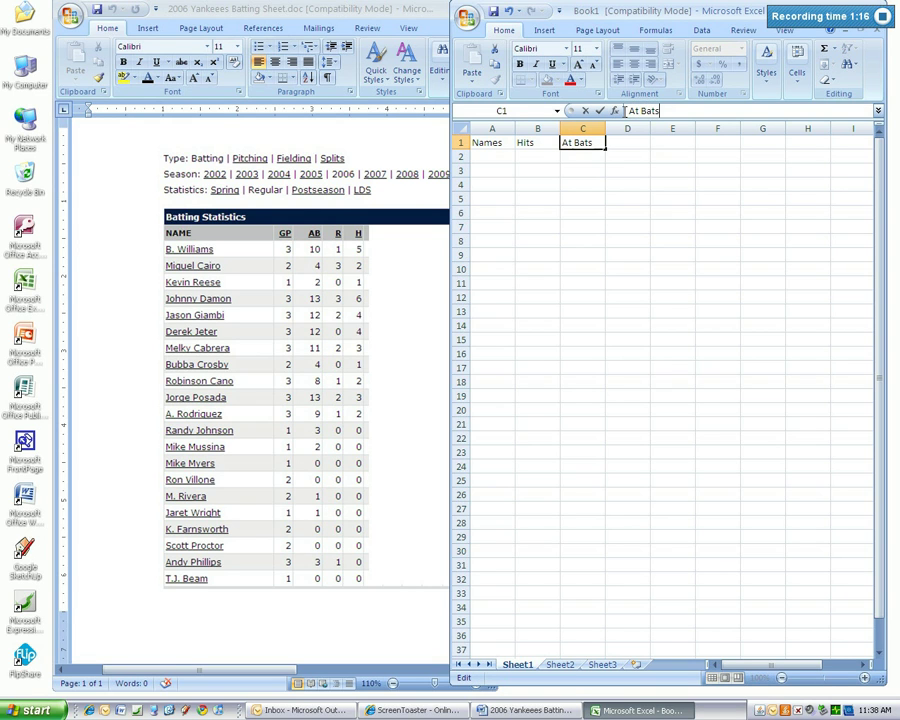
Enter the header Batting Averages in D1 and fit column D's width to the text
click(634, 141)
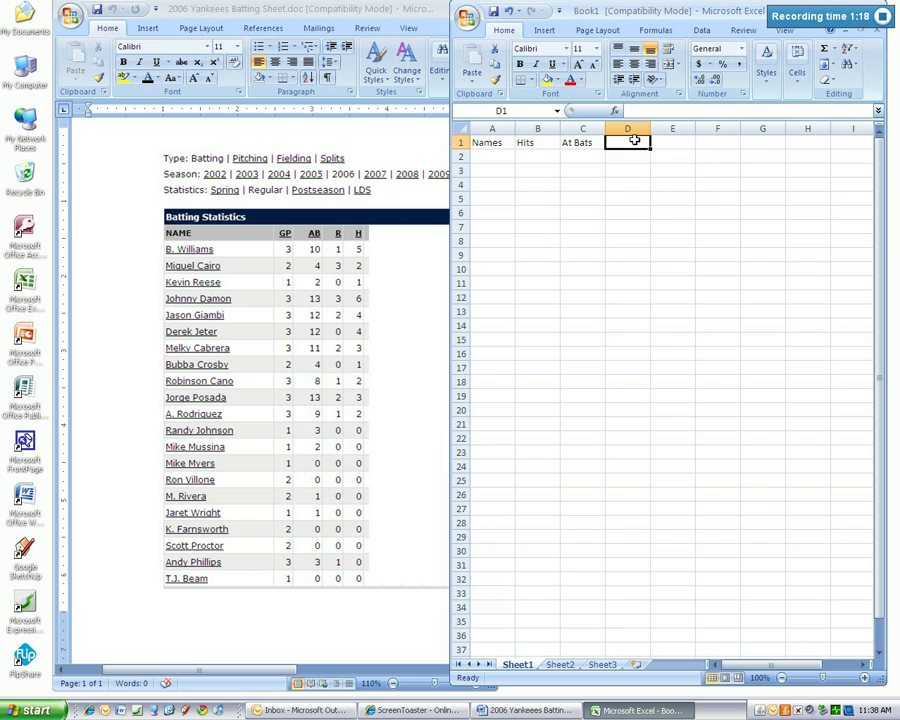
text(Batting)
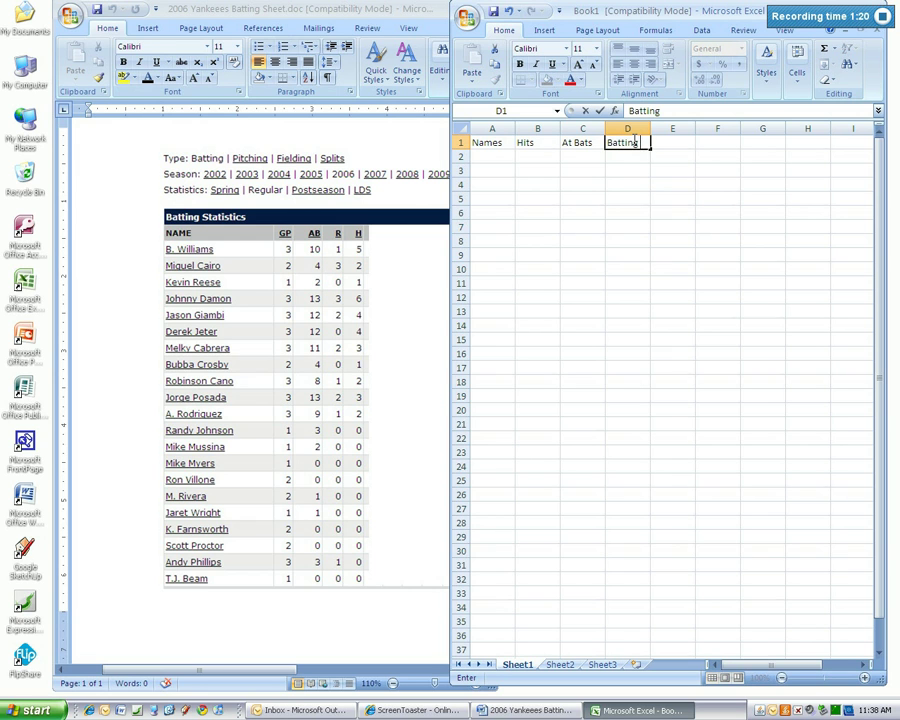
text( Averages)
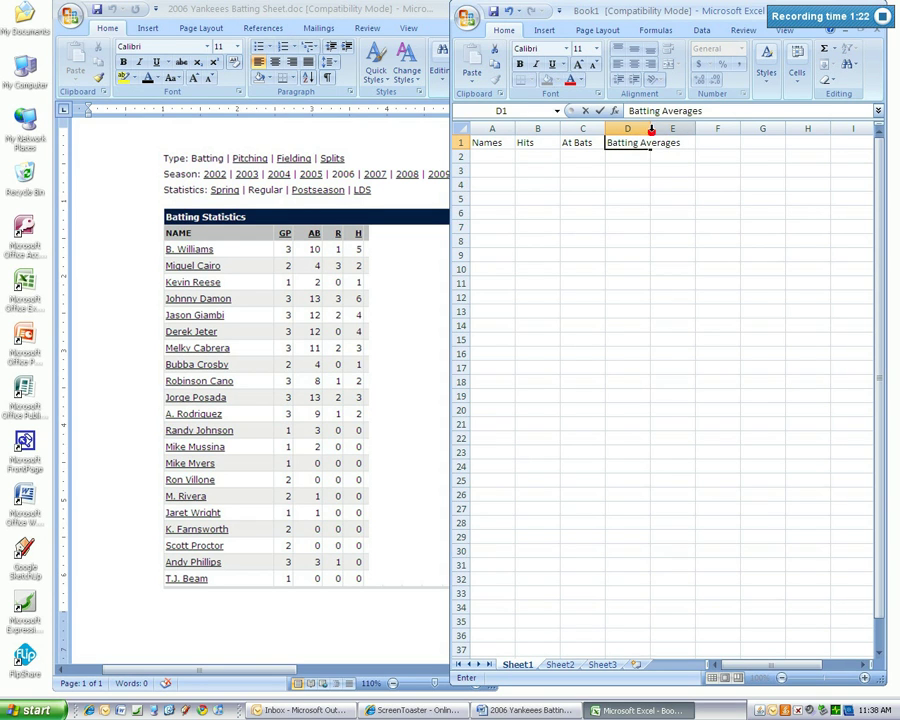
double_click(651, 128)
Enter the player name B.Williams in A2 and widen column A to fit it
click(501, 155)
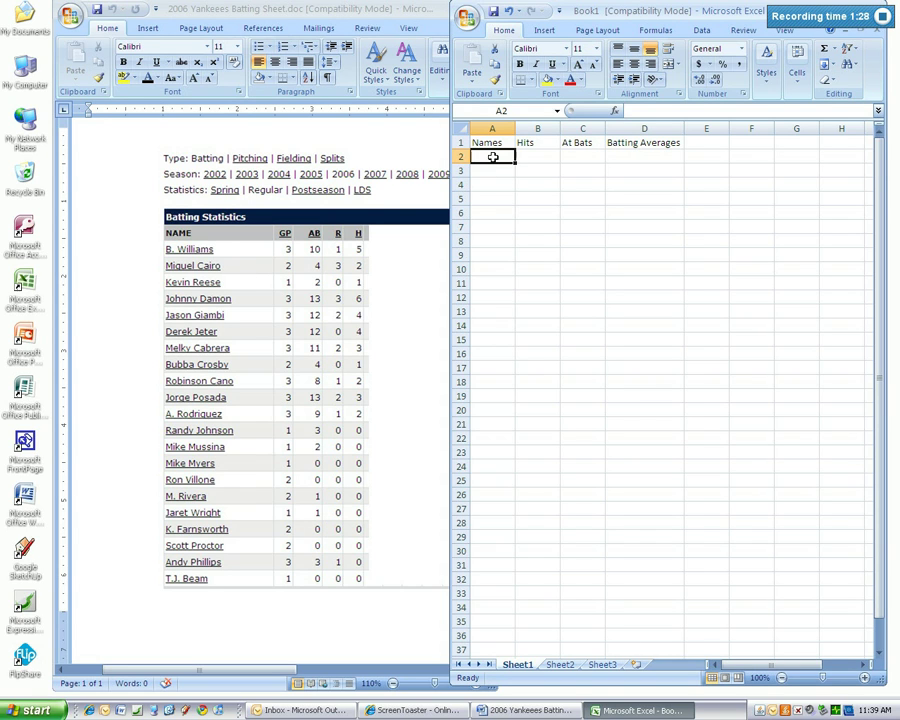
text(B.Williams)
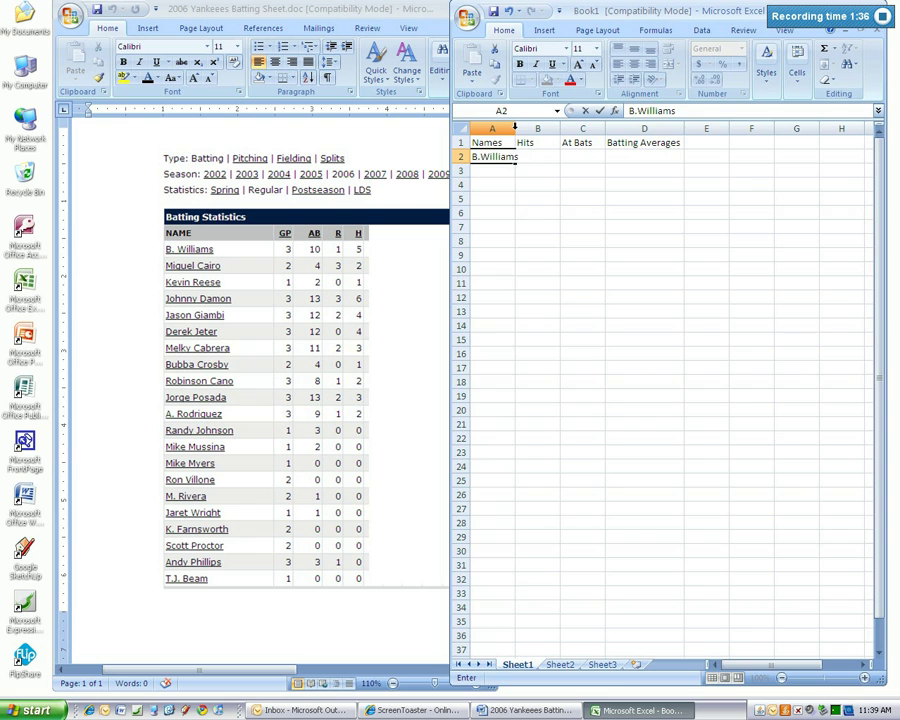
click(514, 128)
drag(516, 128, 518, 128)
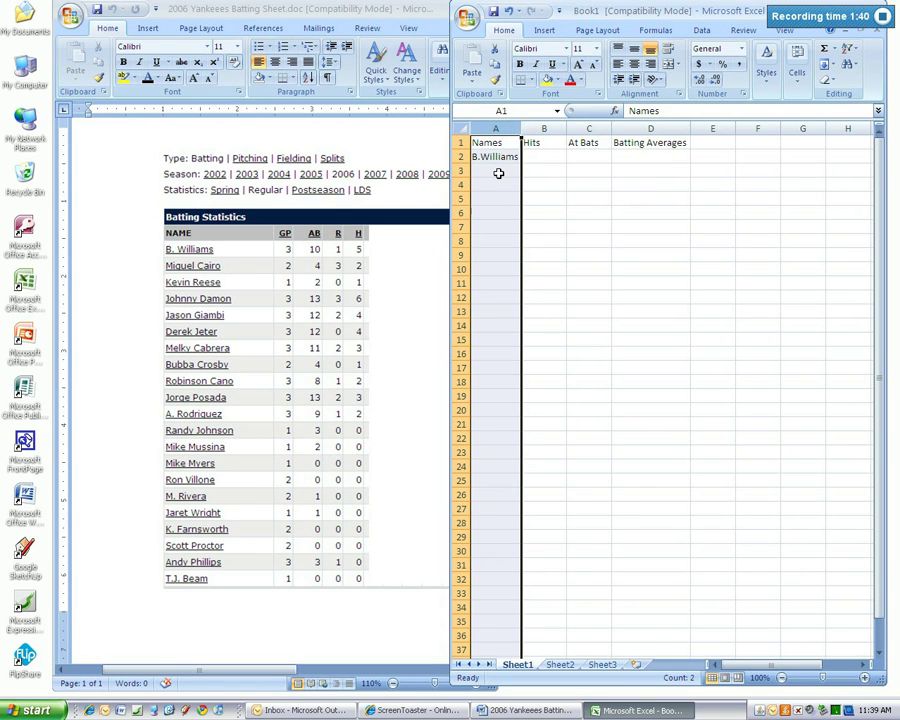
Enter the player name Miguel Cairo in A3 and fit column A's width to it
click(501, 171)
text(Mi)
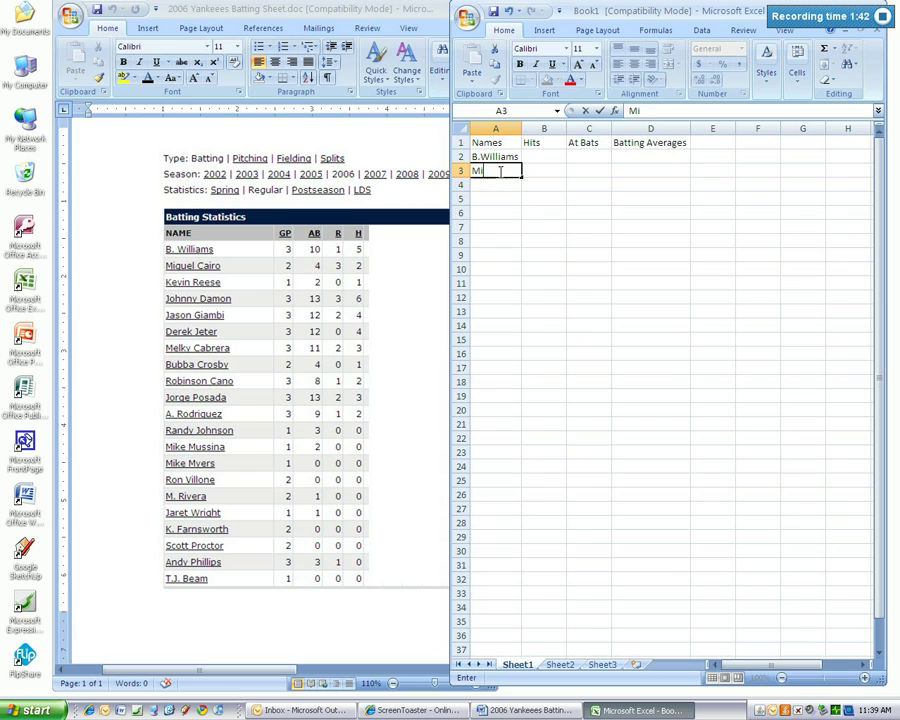
text(q)
text(uel)
text( Cairo)
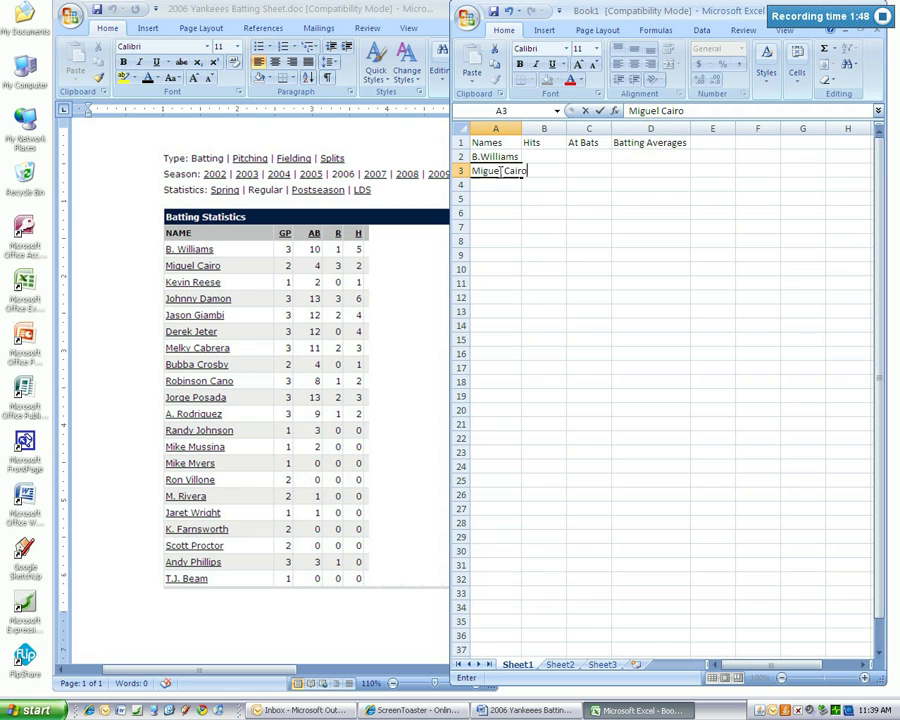
double_click(520, 133)
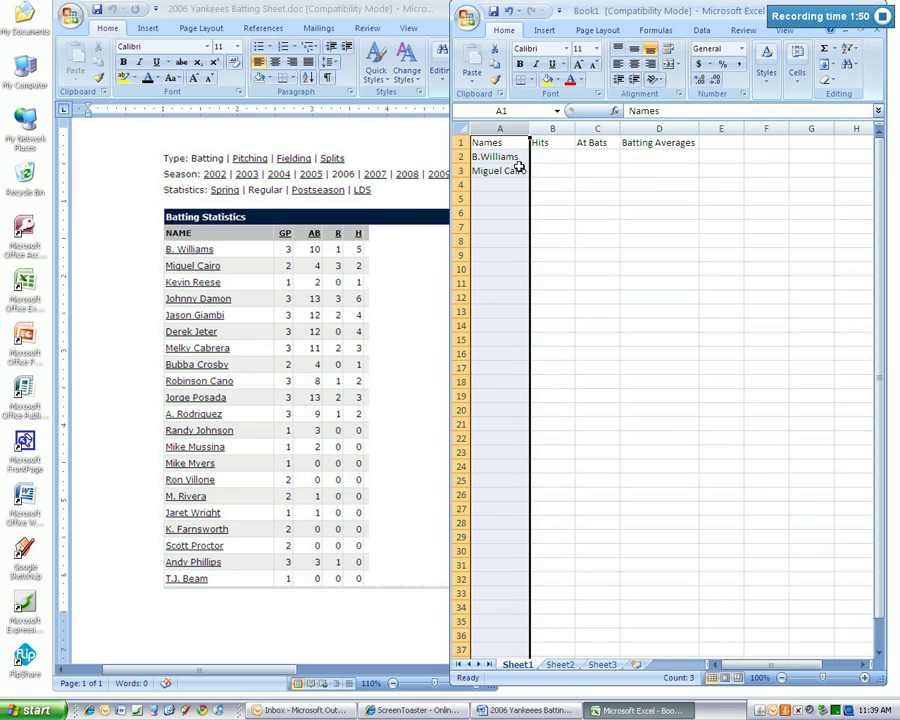
Enter Kevin Reese in A4 and Johnny Damon in A5, fitting column A's width to the names
click(510, 185)
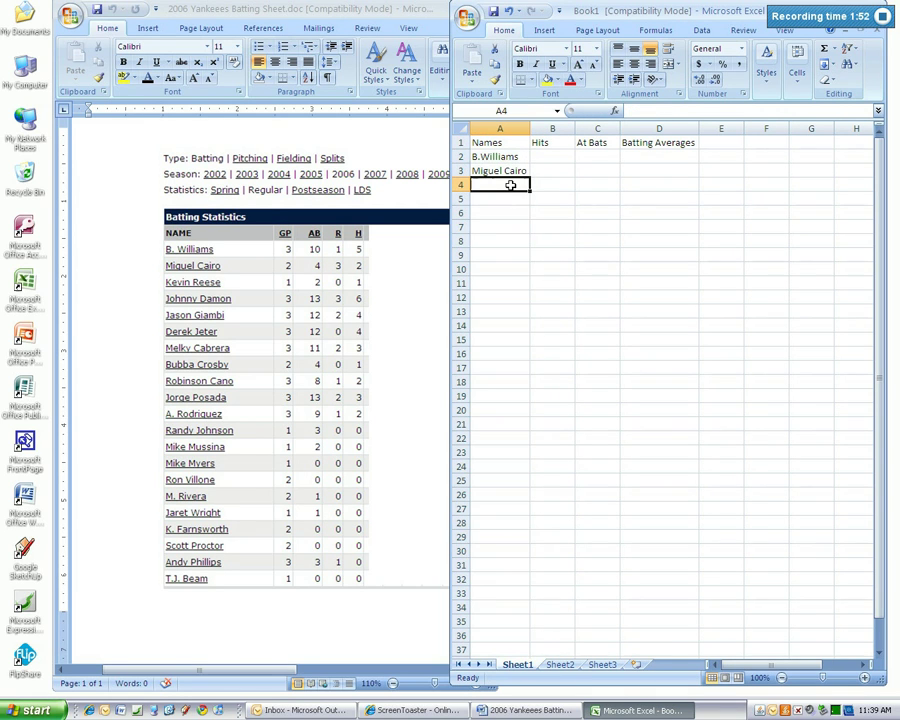
text(K)
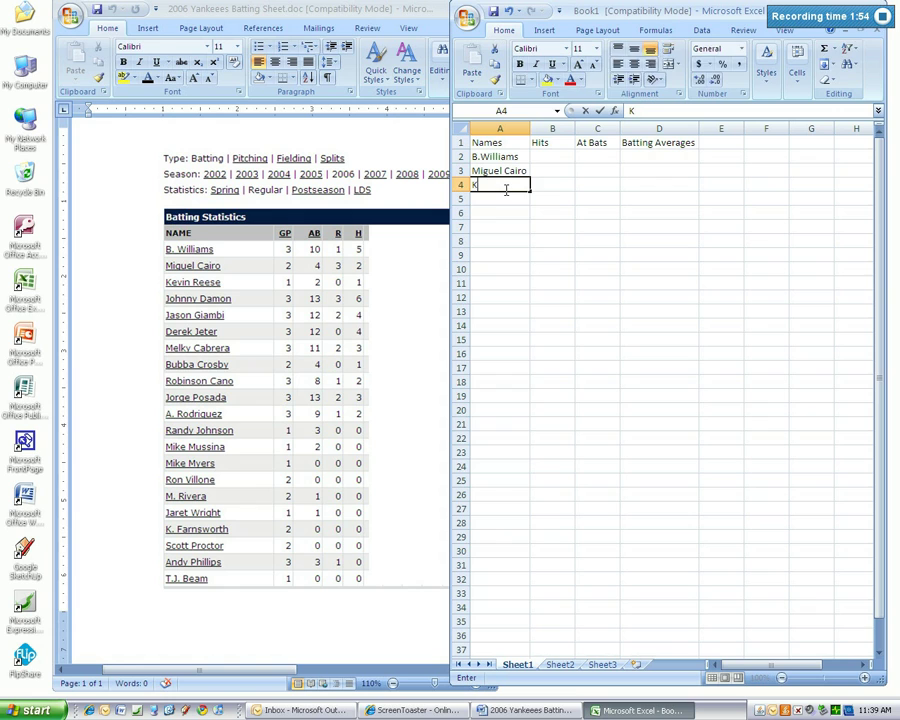
text(evin Reese)
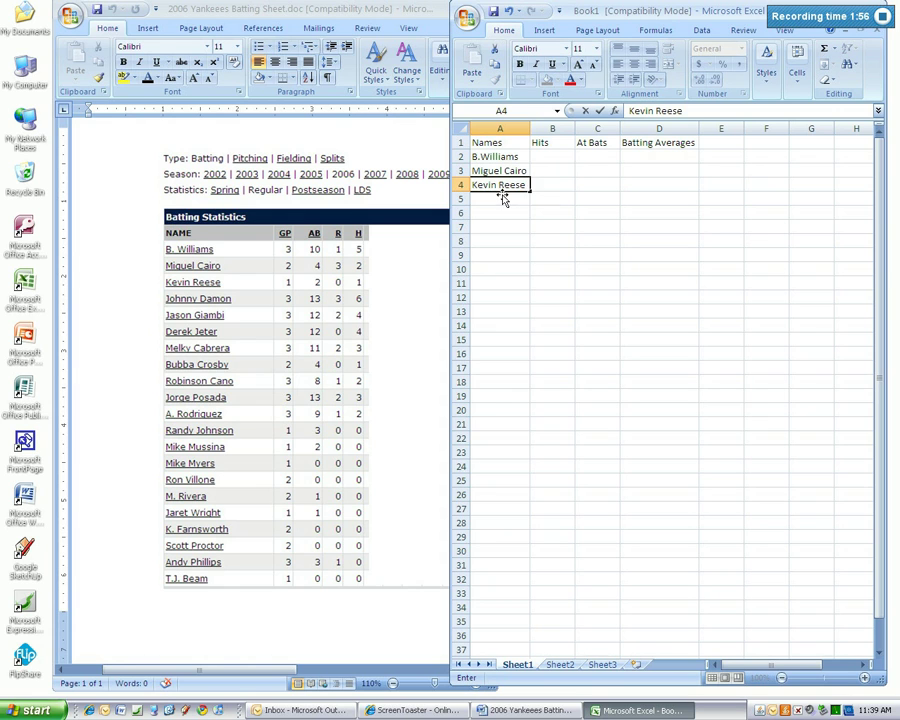
click(498, 198)
text(Johnn)
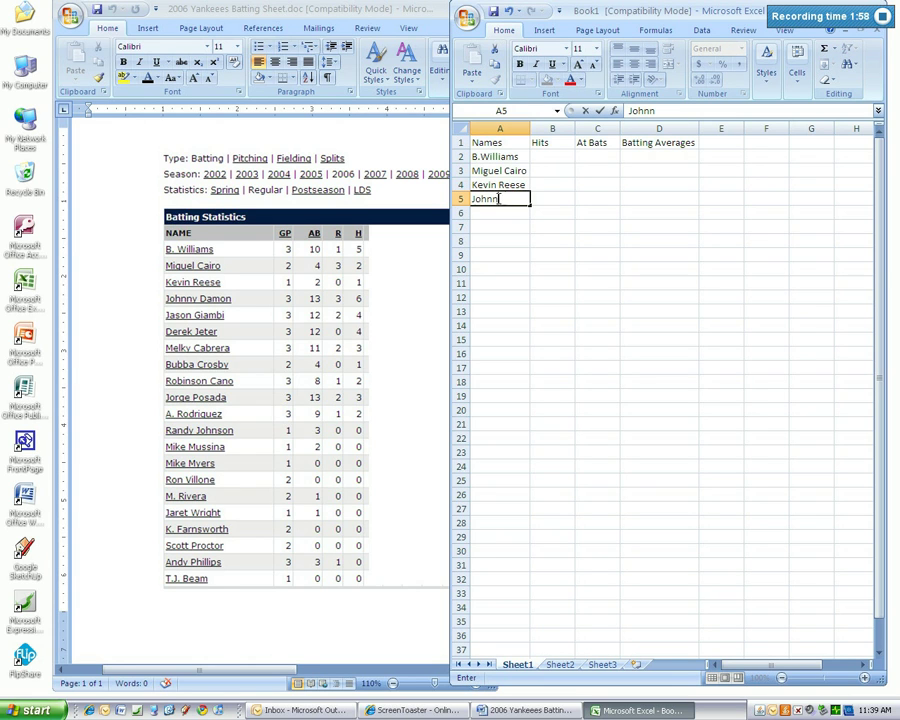
text(y Damon)
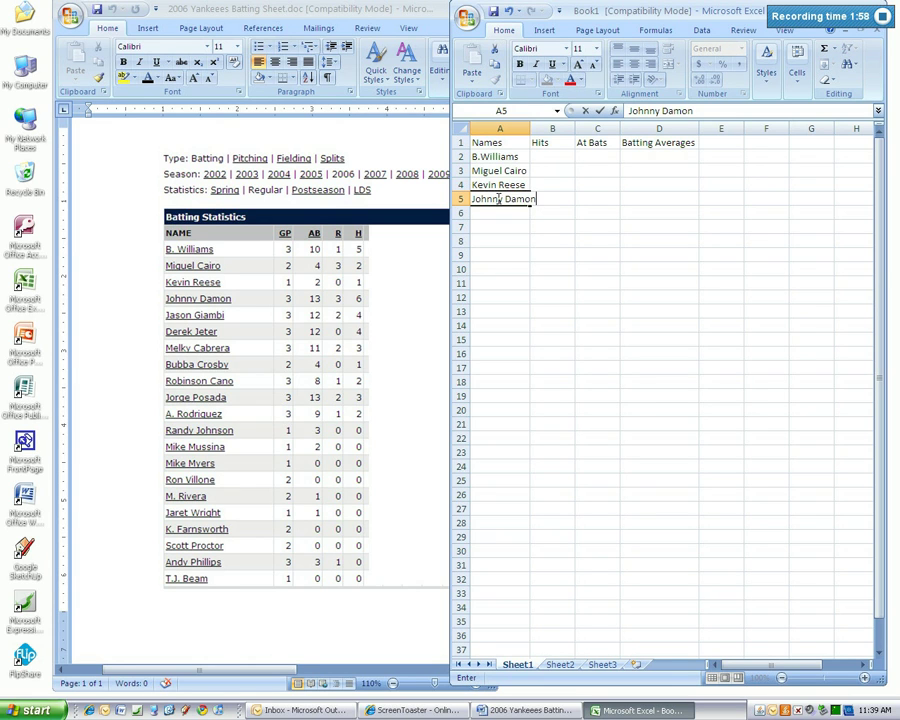
double_click(530, 125)
Enter the player names Jason Giambi in A6 and Derek Jeter in A7
click(496, 213)
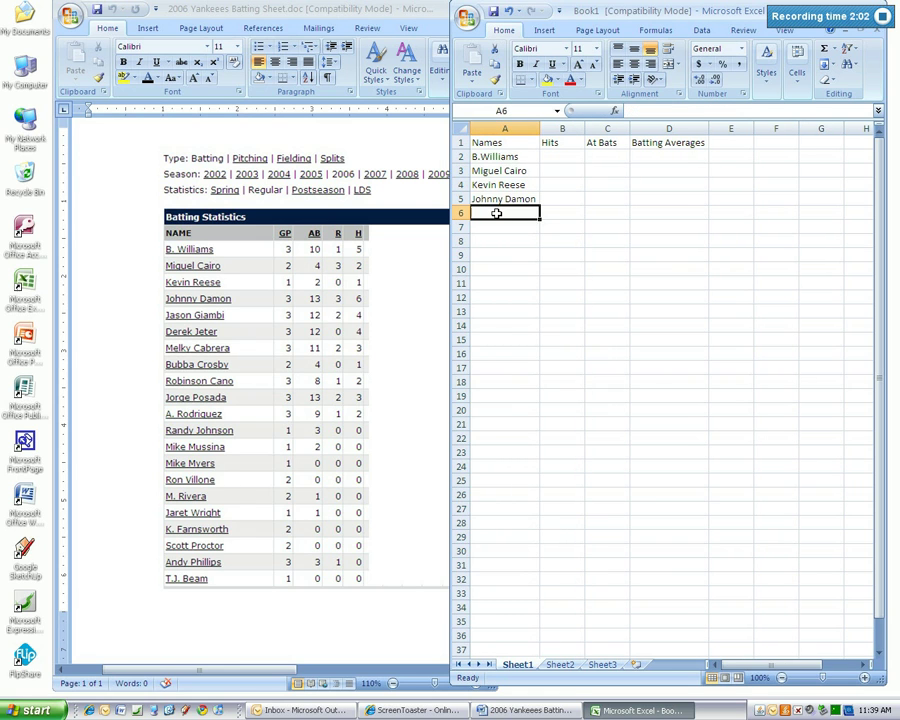
text(Jason Giambi)
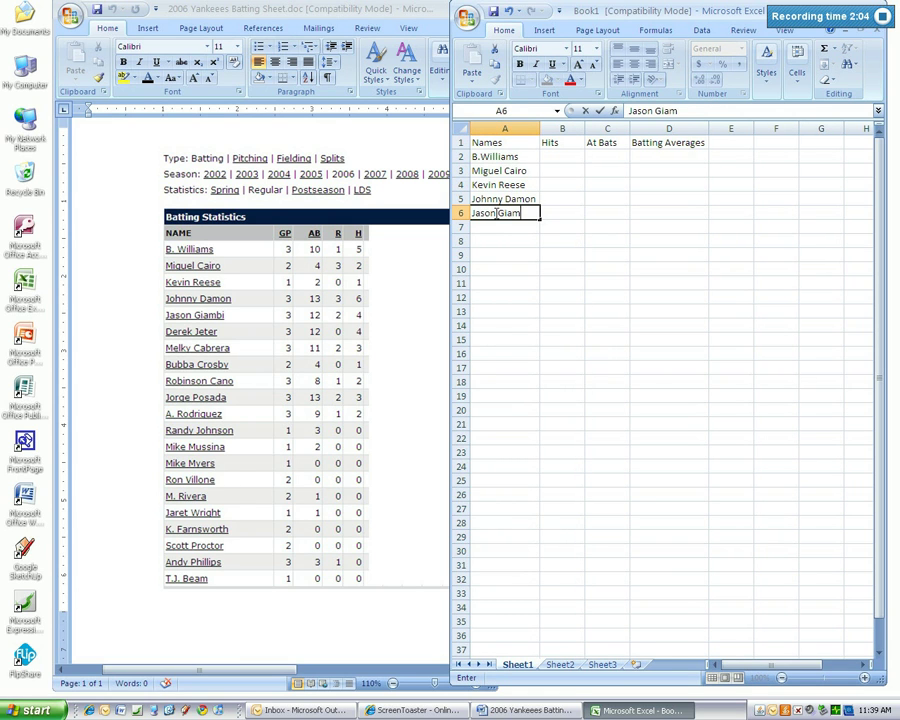
click(492, 227)
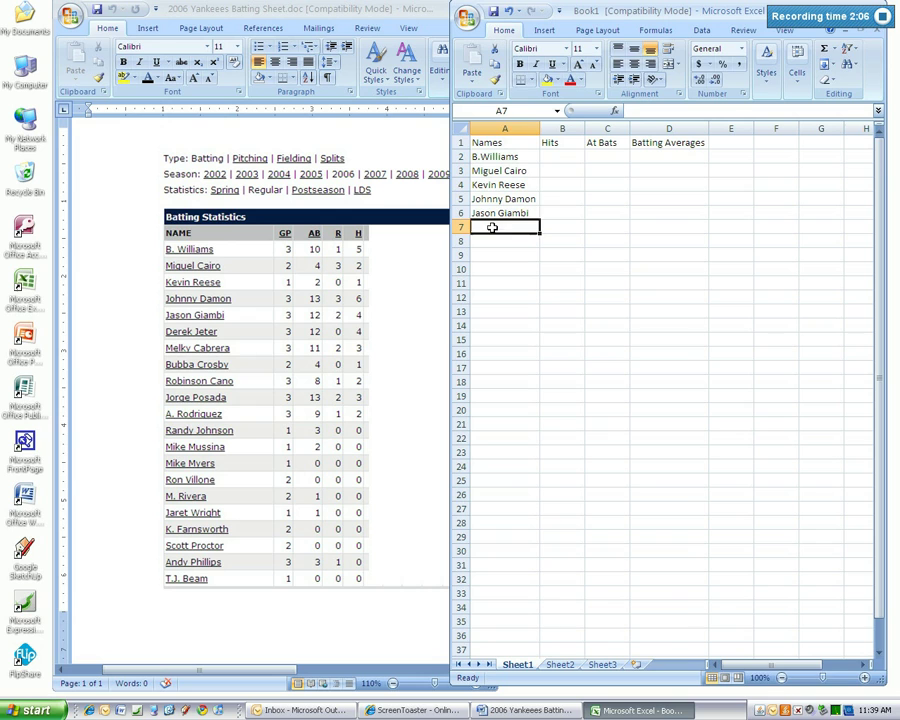
text(Derek J)
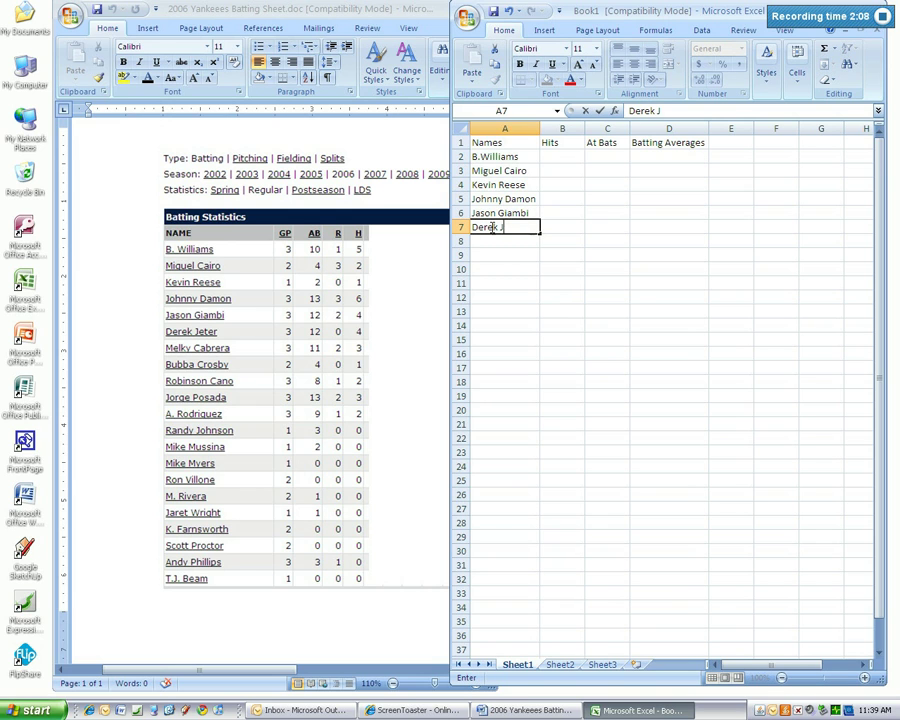
text(eter)
Enter the player name Melky Carbrera in A8 and fit column A's width to it
click(484, 241)
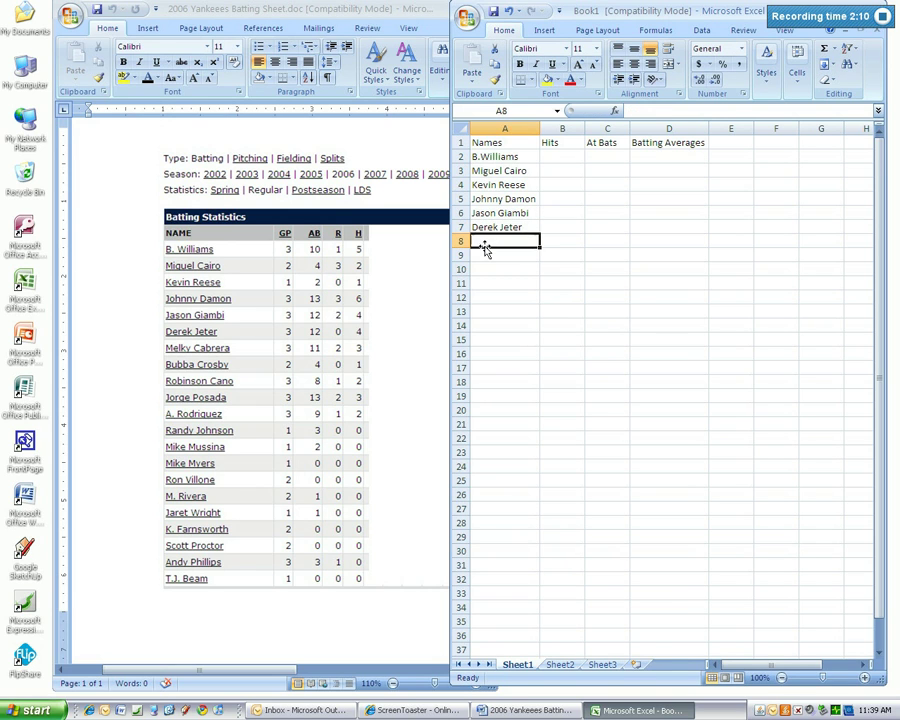
text(Melky)
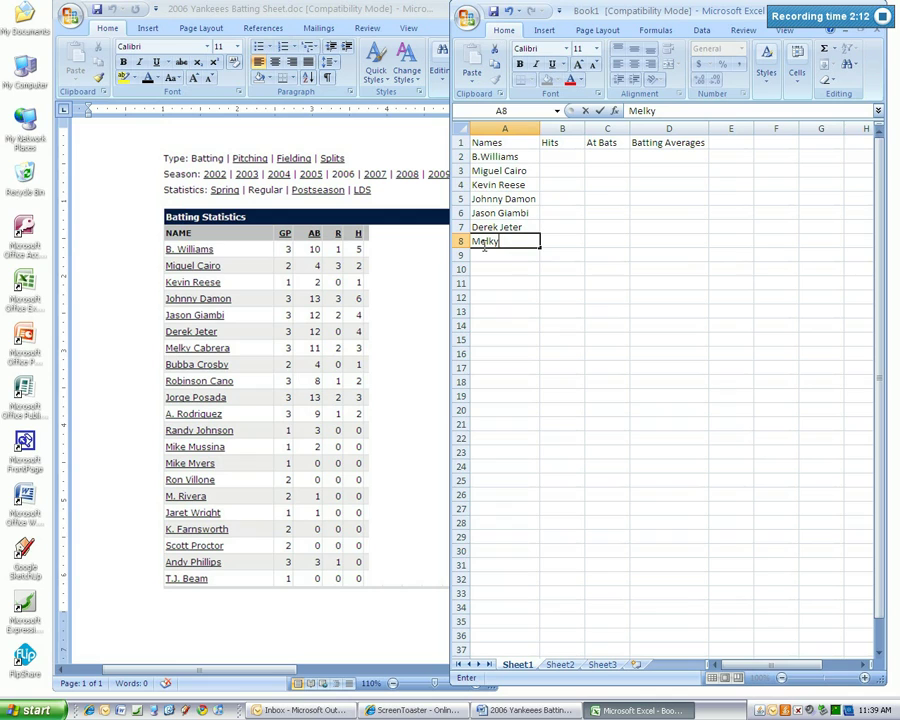
text( Carbrea)
text(a)
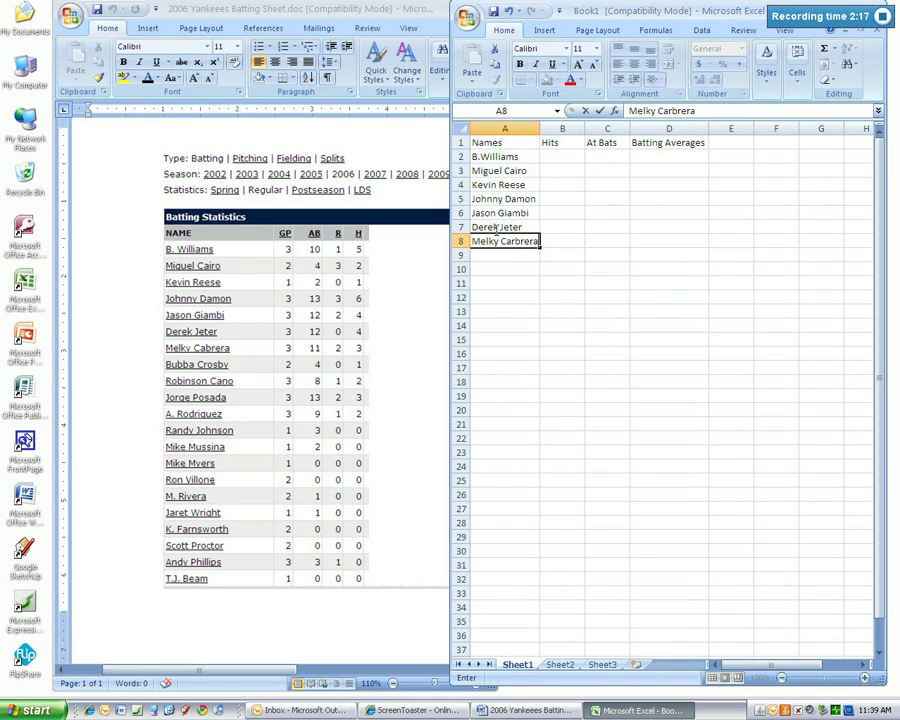
click(541, 130)
Enter the player names Bubba Crosby in A9 and Robinson Cano in A10
click(504, 254)
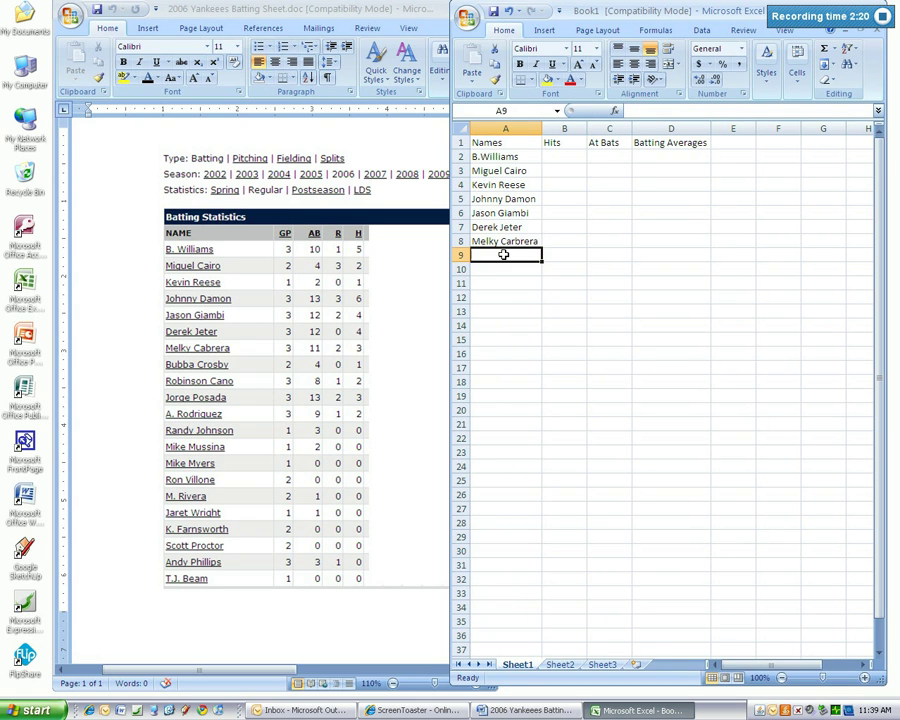
text(Bubba)
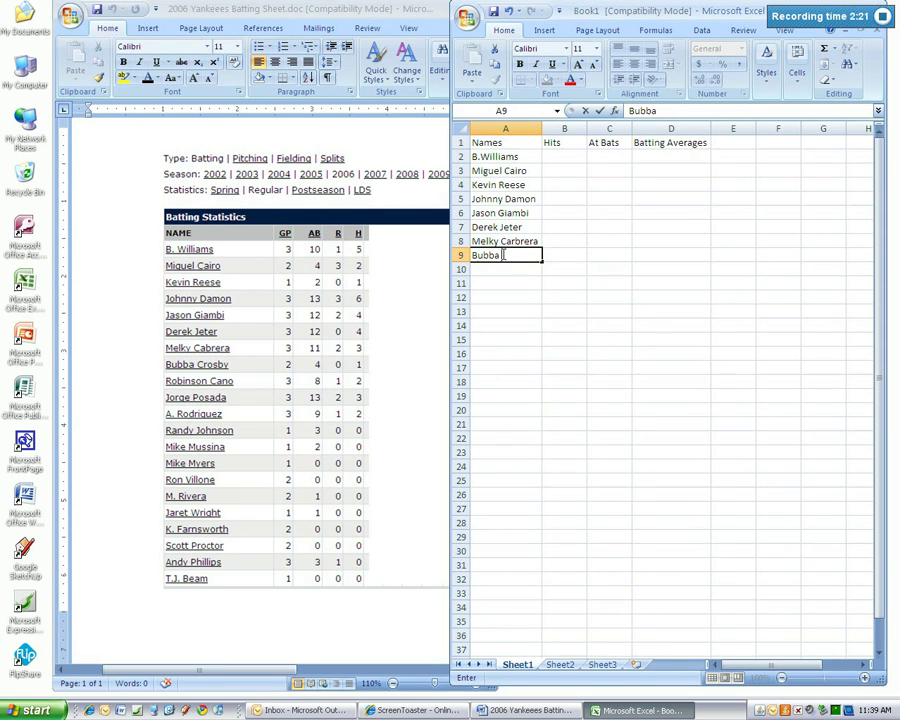
text( Crosby)
click(498, 275)
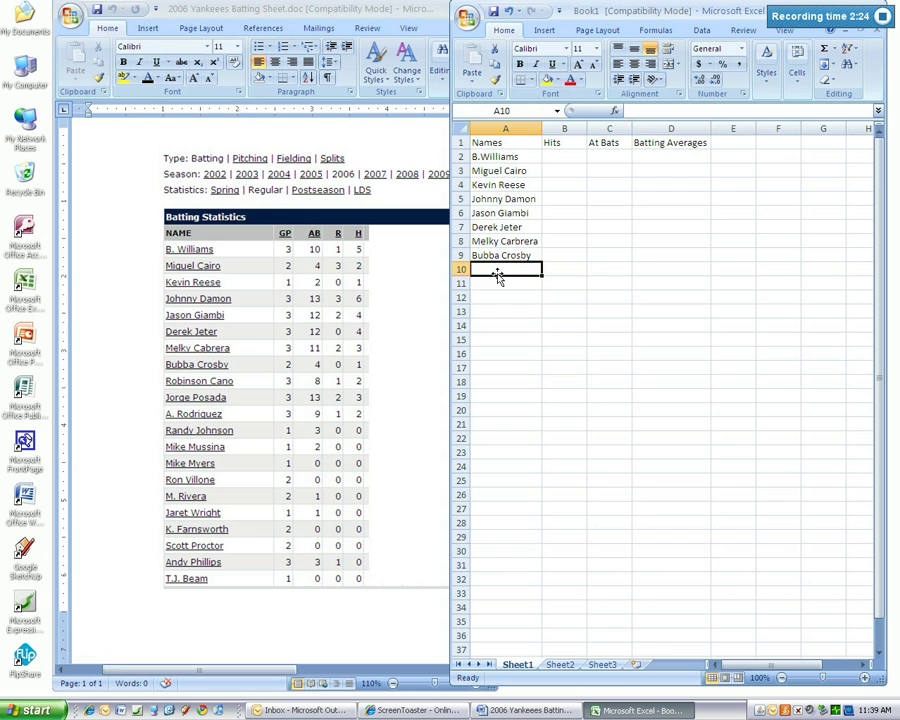
text(R)
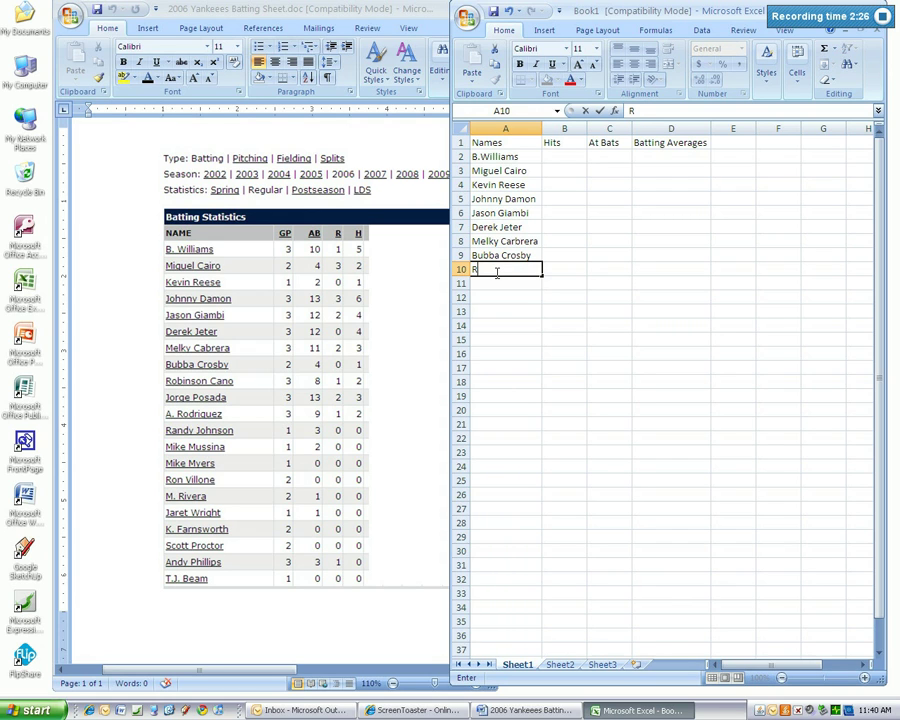
text(obinson Cano)
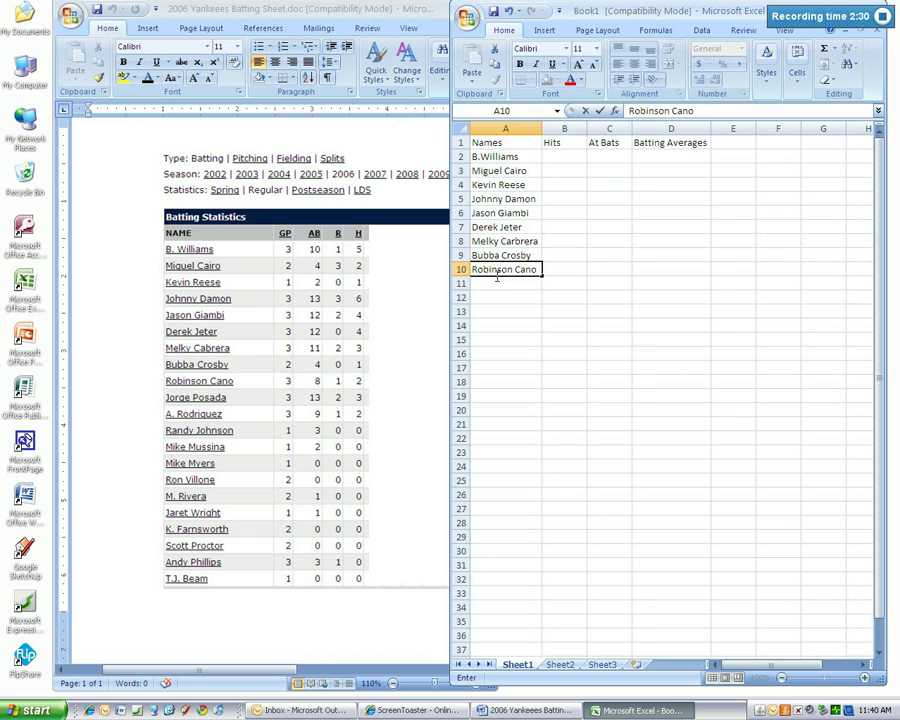
key(Return)
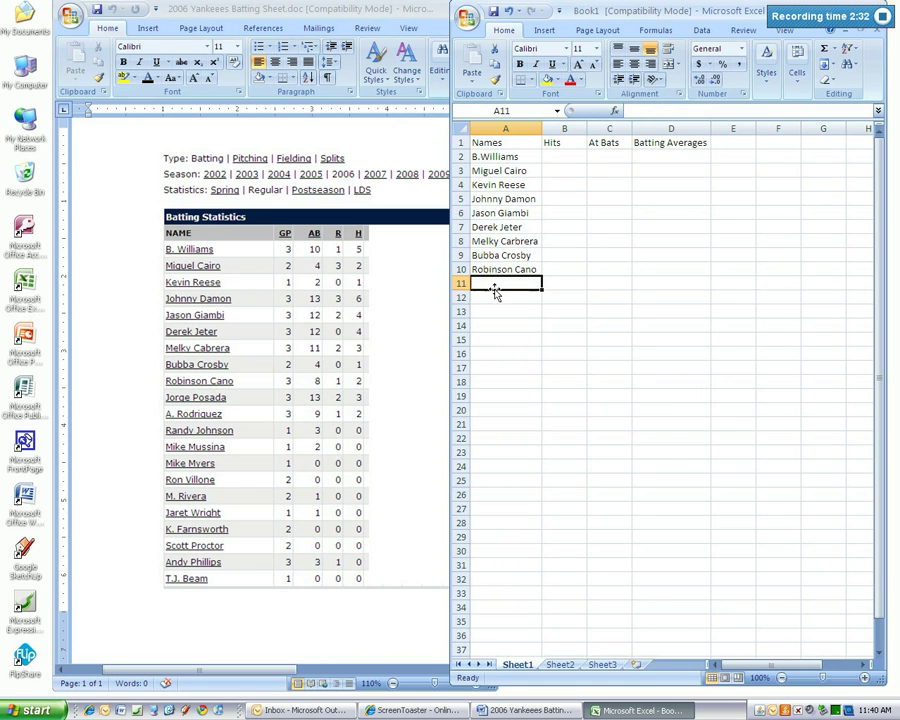
Enter the player name Jorge Posada in A11
text(Jorge)
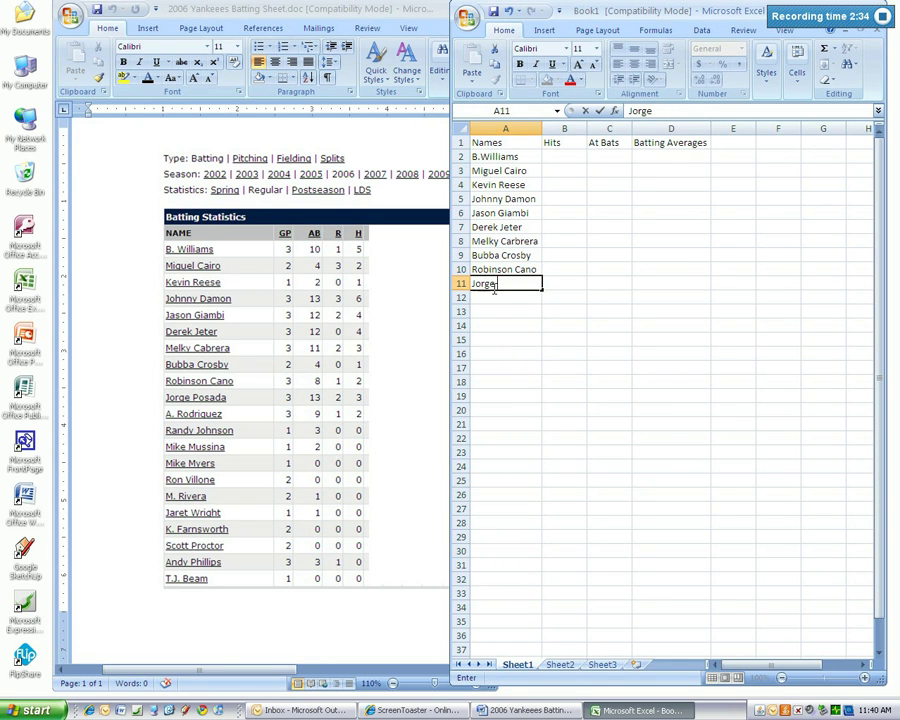
text( Posa)
text(do)
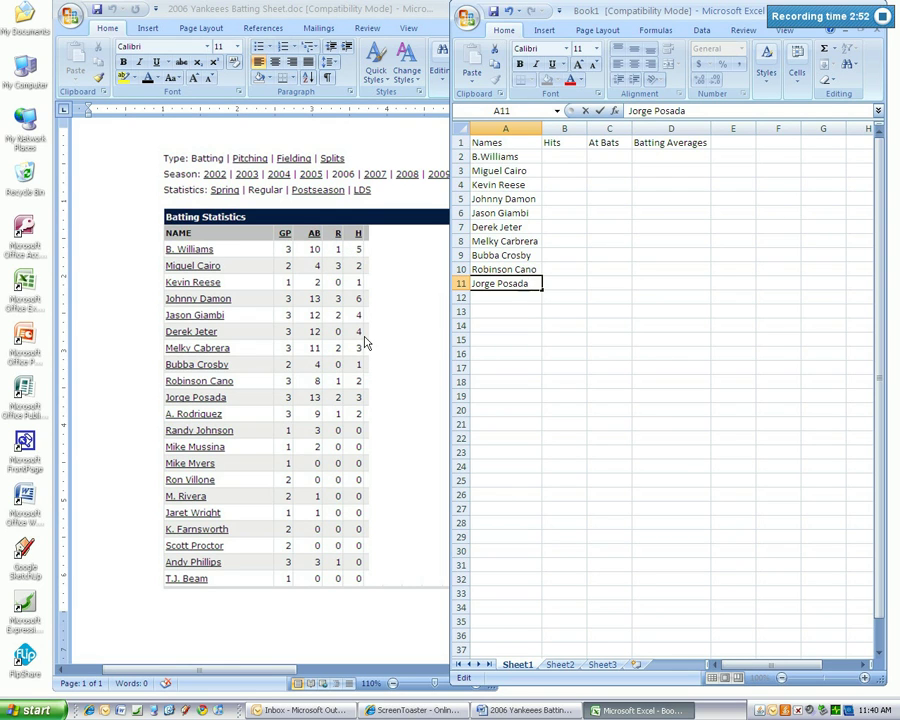
Enter the hits for B.Williams through Jason Giambi in B2 to B6: 5, 2, 1, 6 and 4
click(566, 155)
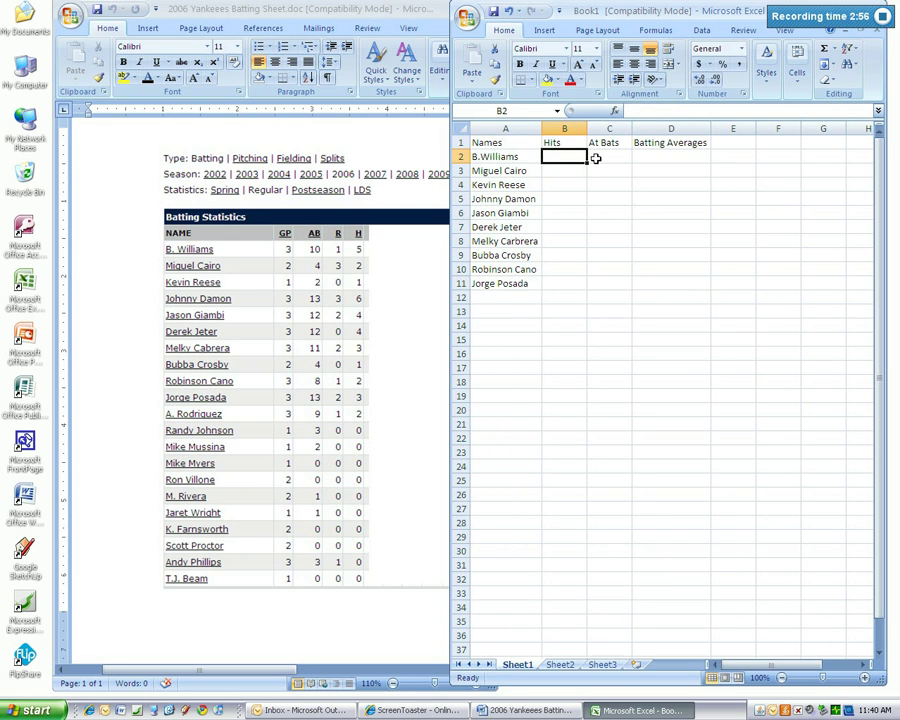
text(5)
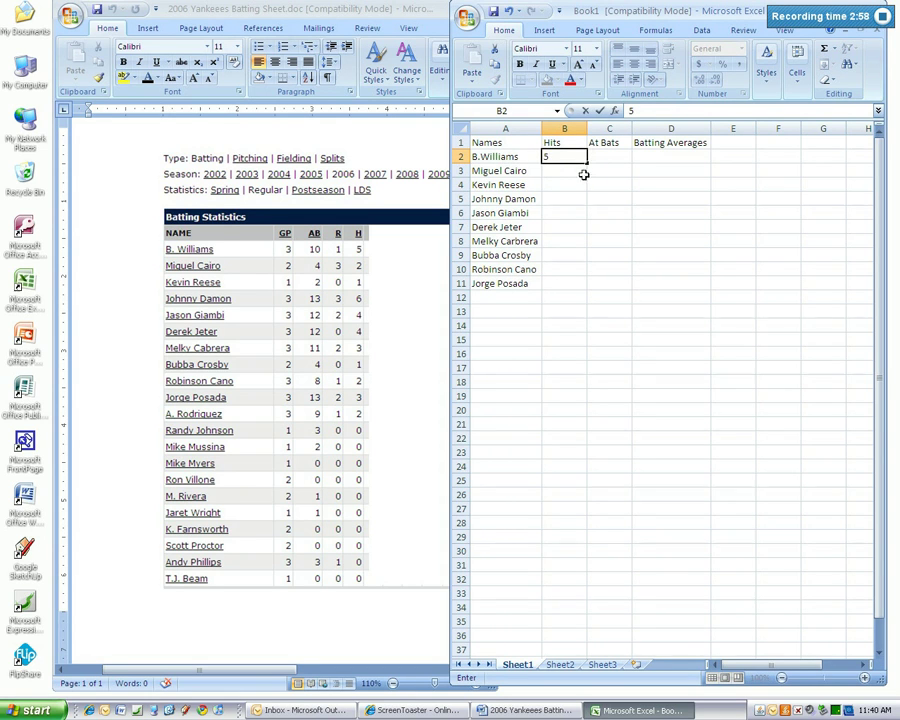
click(554, 176)
text(2)
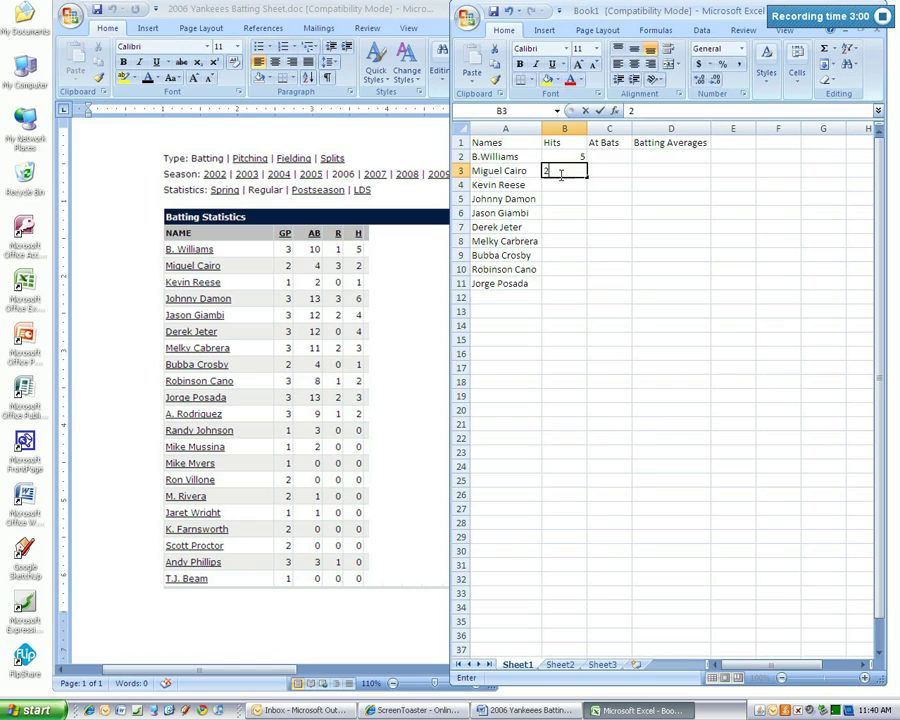
click(567, 184)
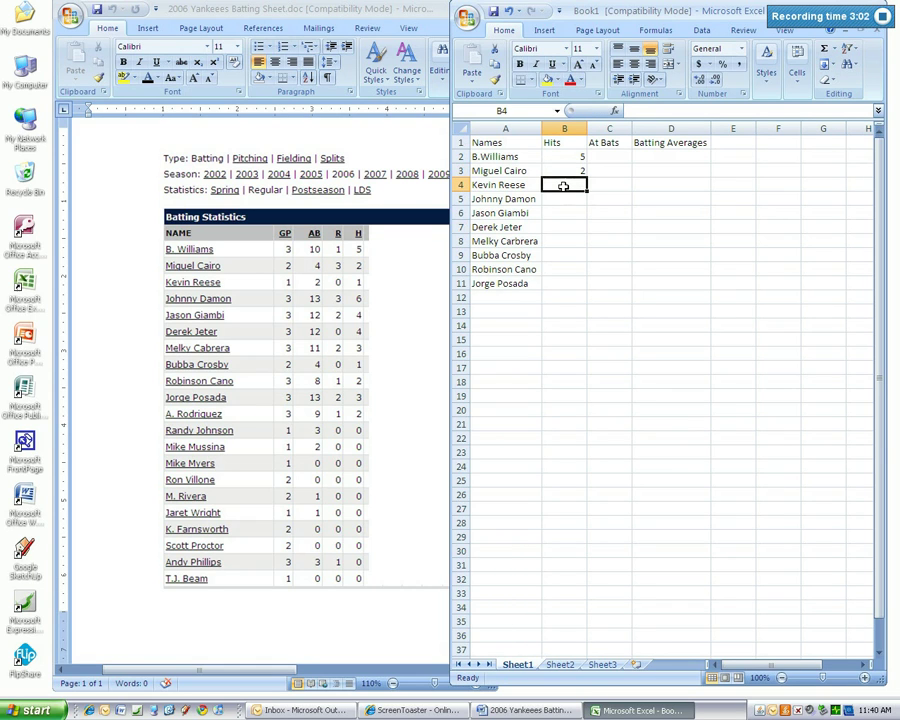
text(1)
click(568, 198)
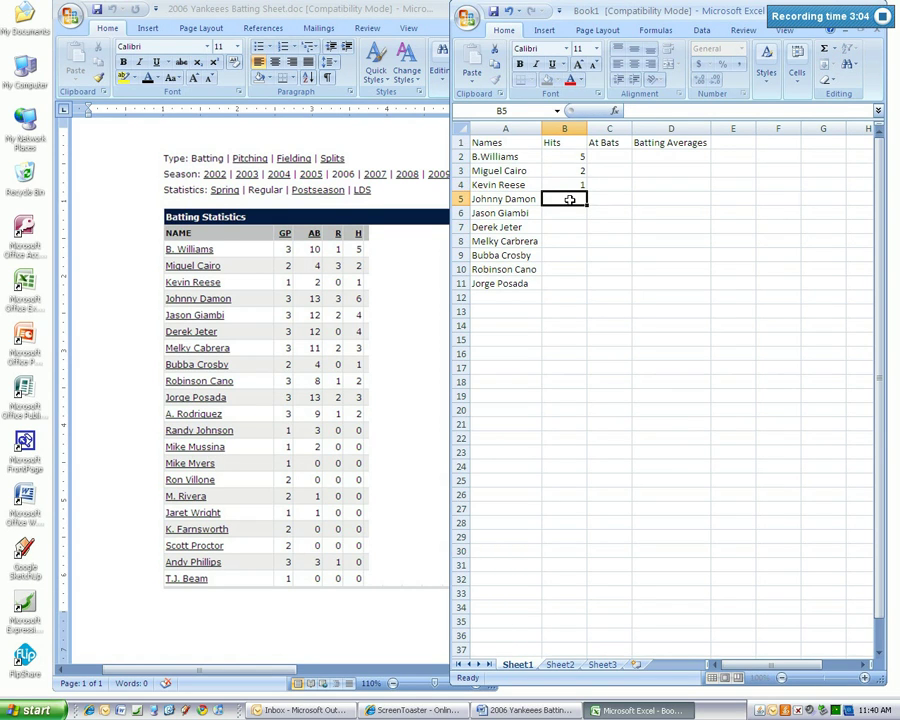
text(6)
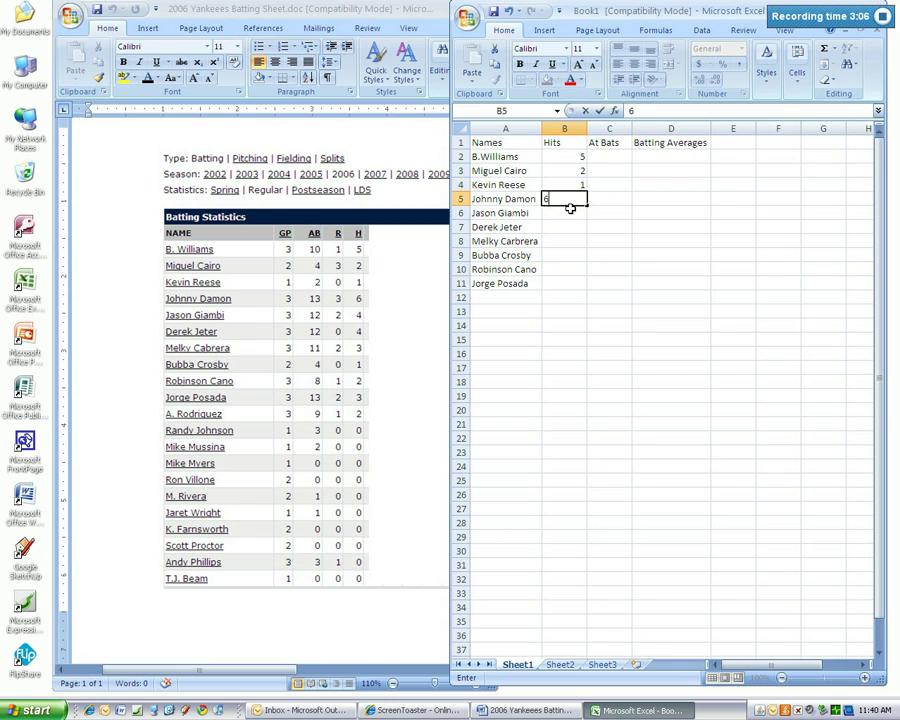
click(570, 212)
text(4)
Enter the hits for Derek Jeter through Jorge Posada in B7 to B11: 4, 3, 1, 2 and 3
click(572, 229)
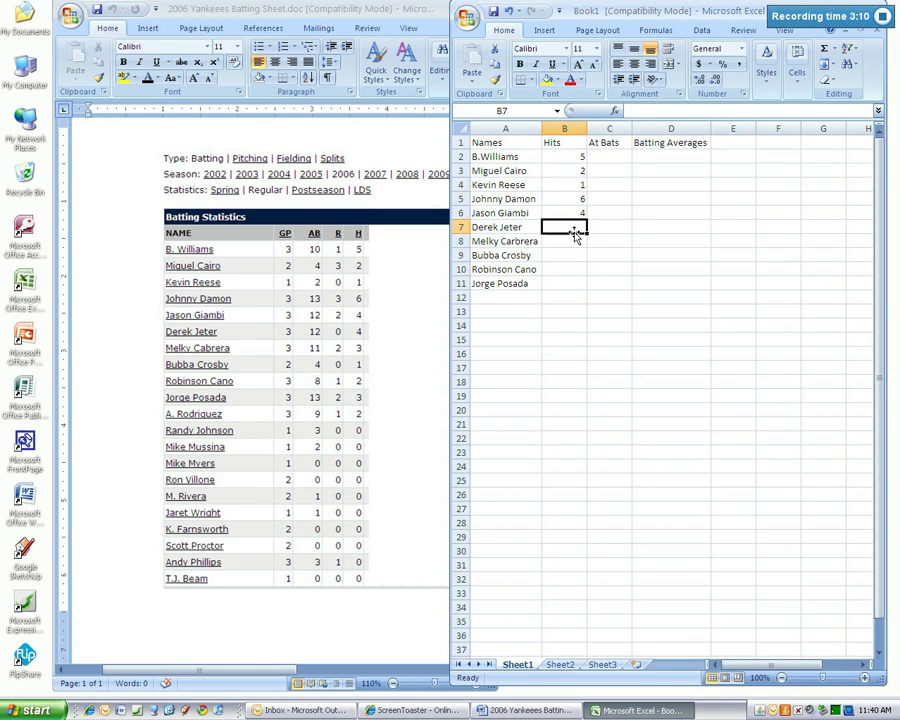
text(4)
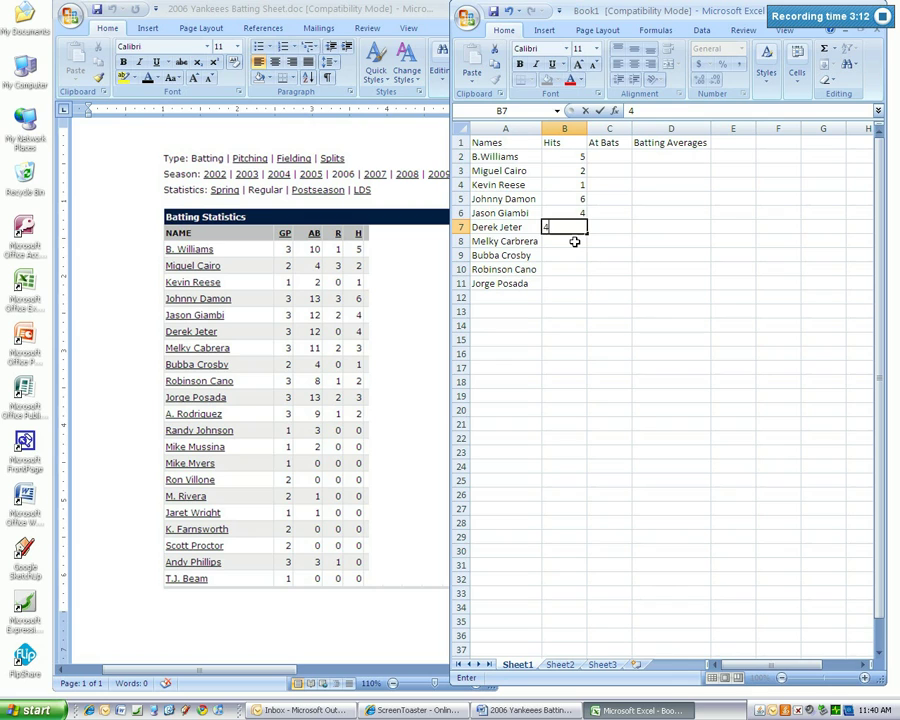
click(572, 241)
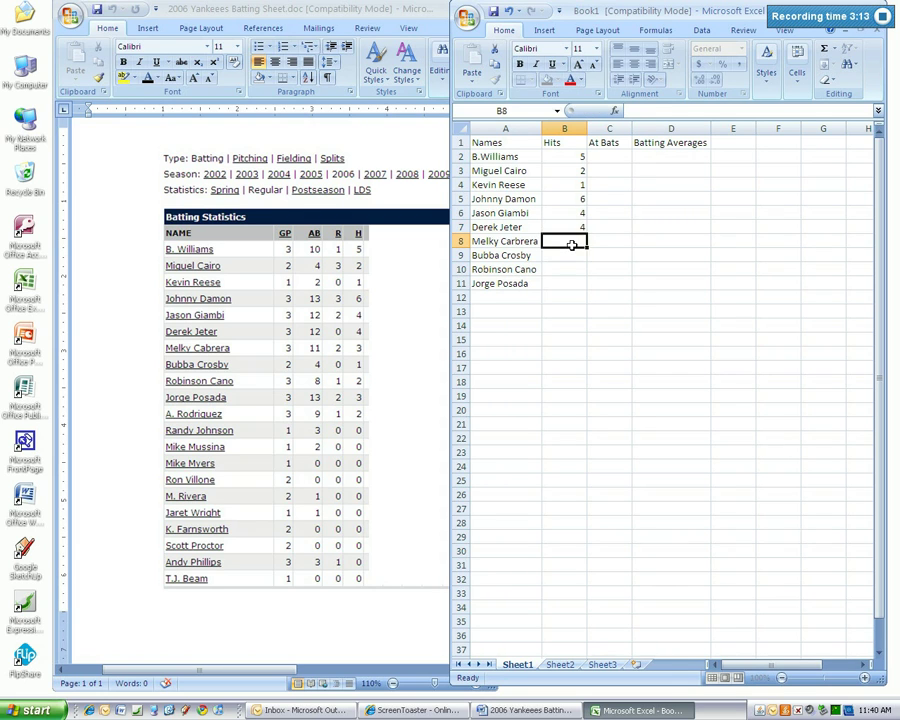
text(3)
click(563, 258)
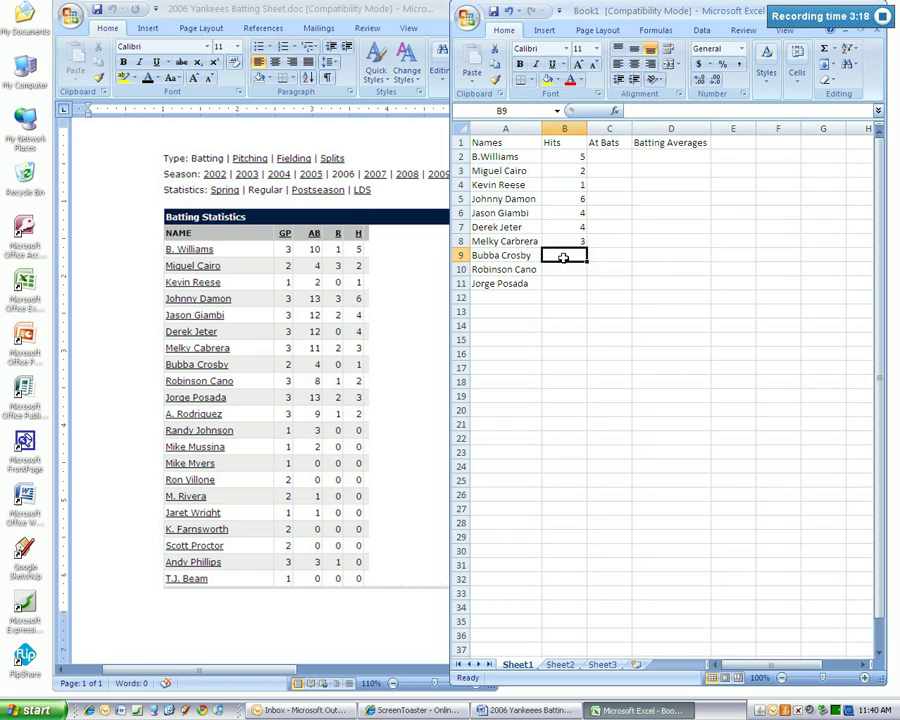
text(1)
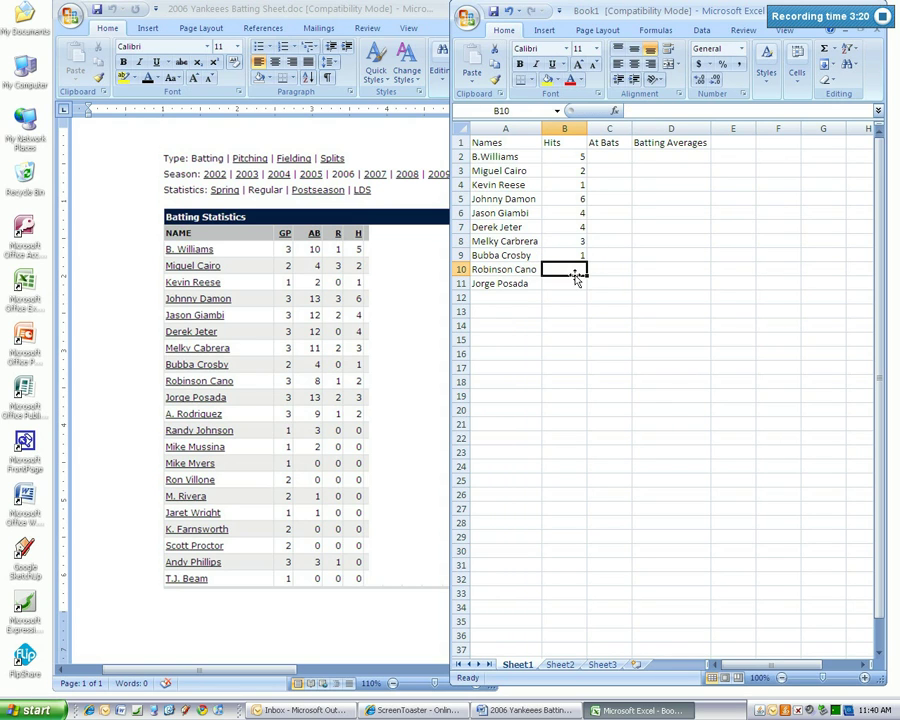
text(2)
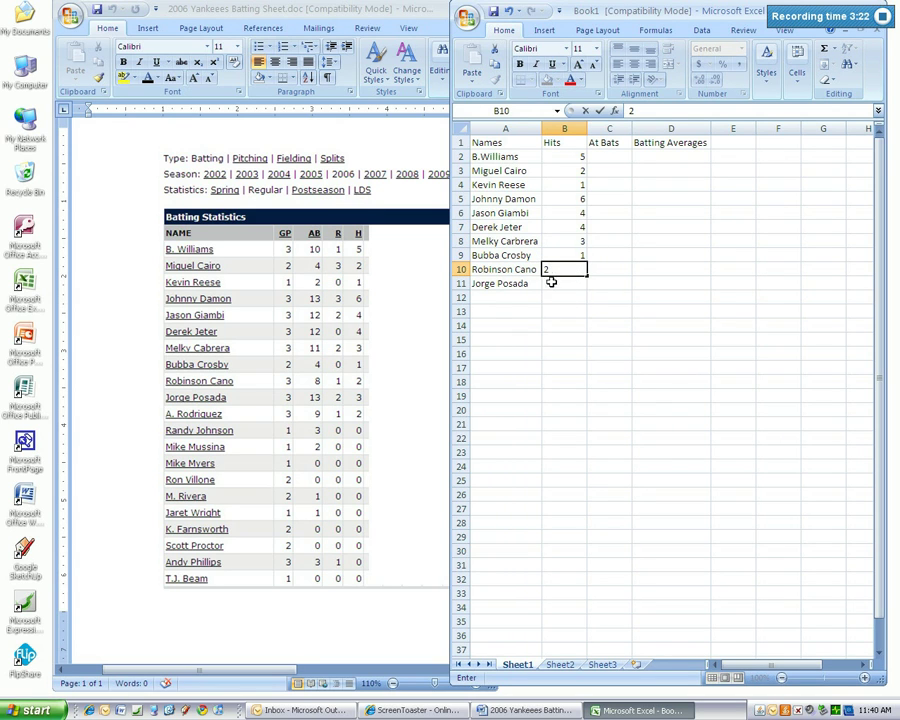
key(Return)
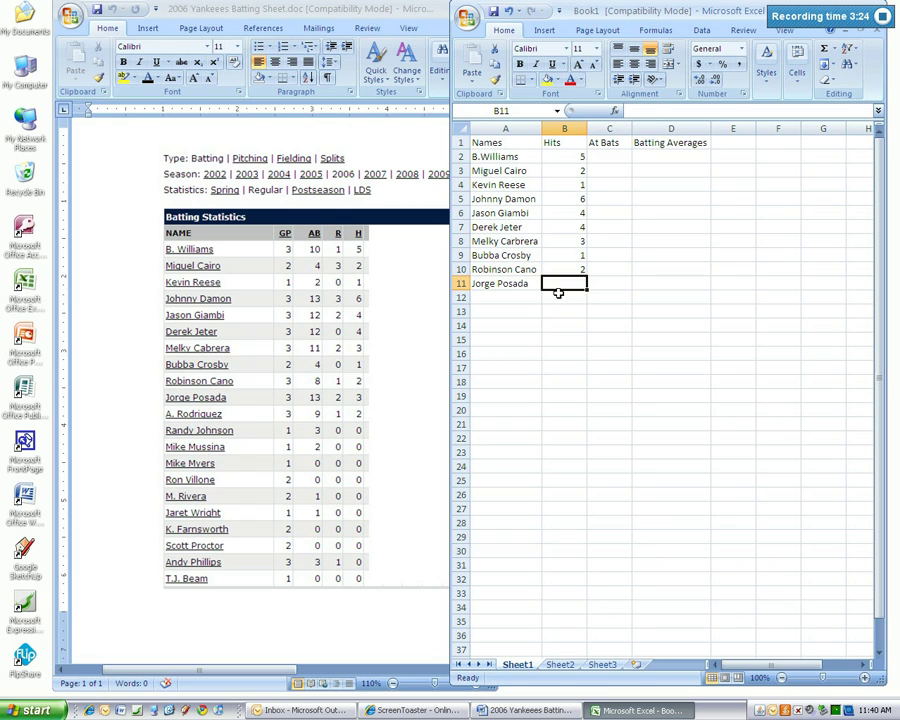
text(3)
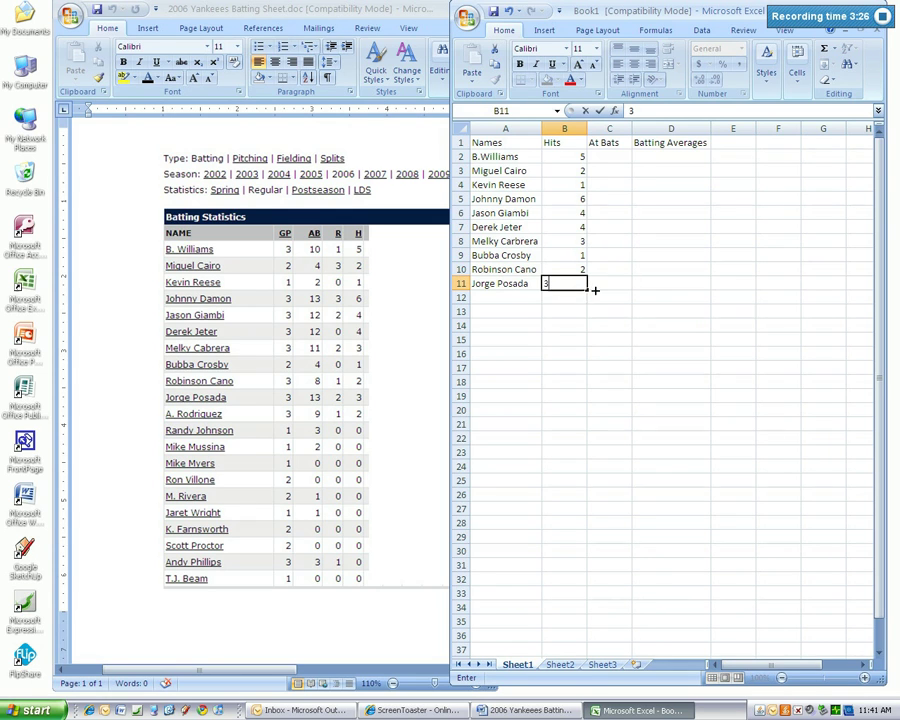
Enter the at bats for B.Williams through Jason Giambi in C2 to C6: 10, 4, 2, 13 and 12
click(614, 157)
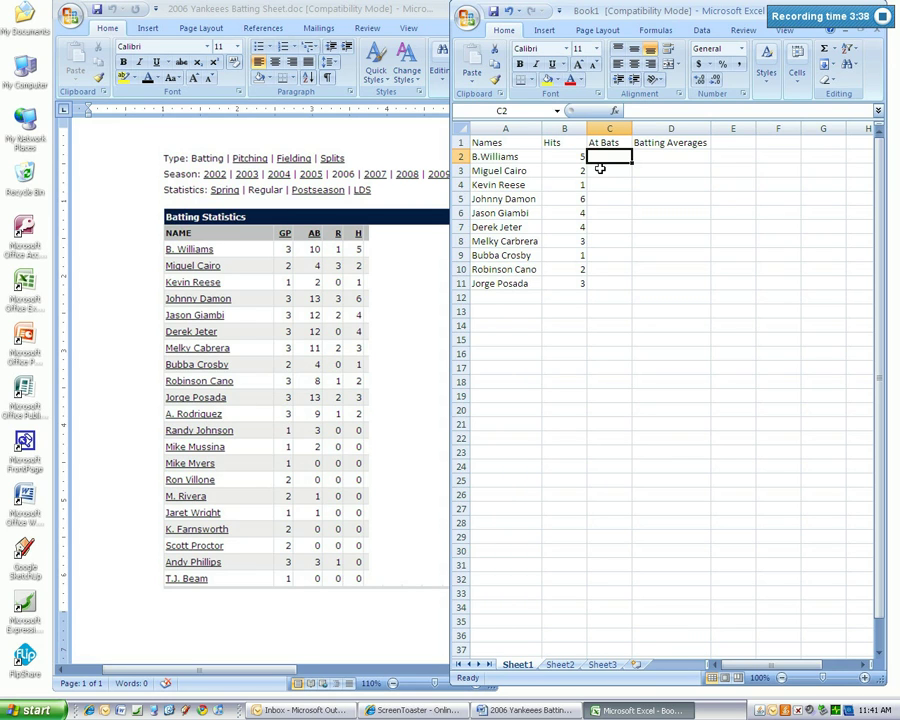
text(10)
key(Return)
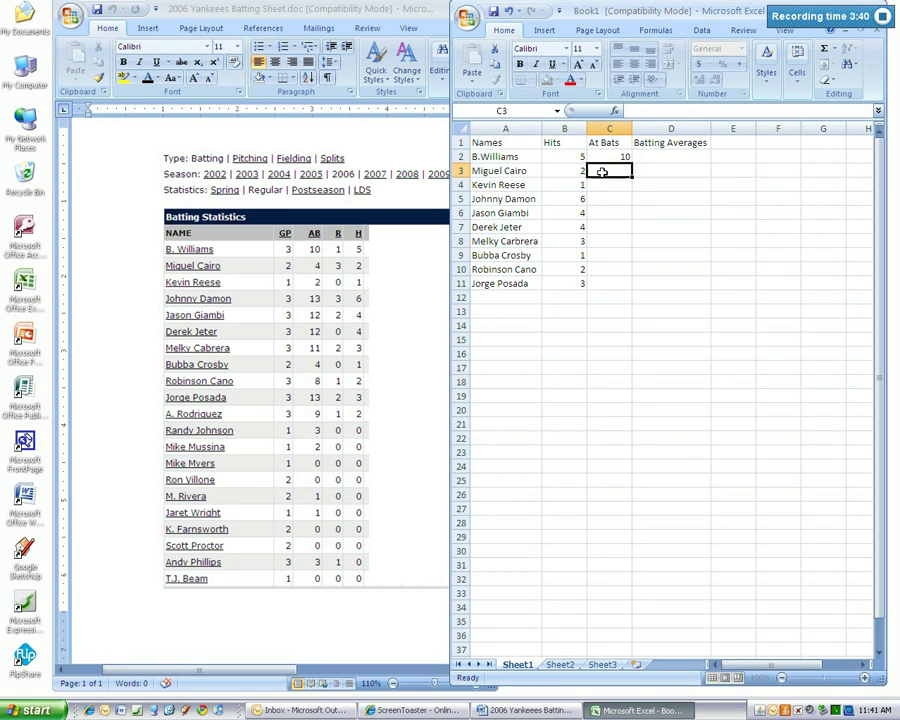
text(4)
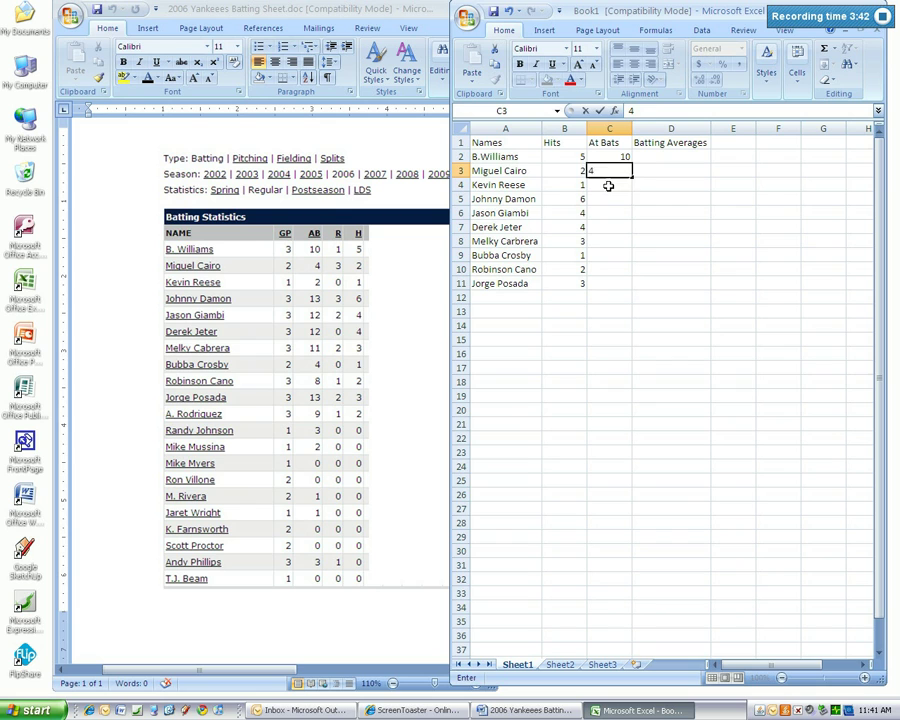
click(604, 186)
text(2)
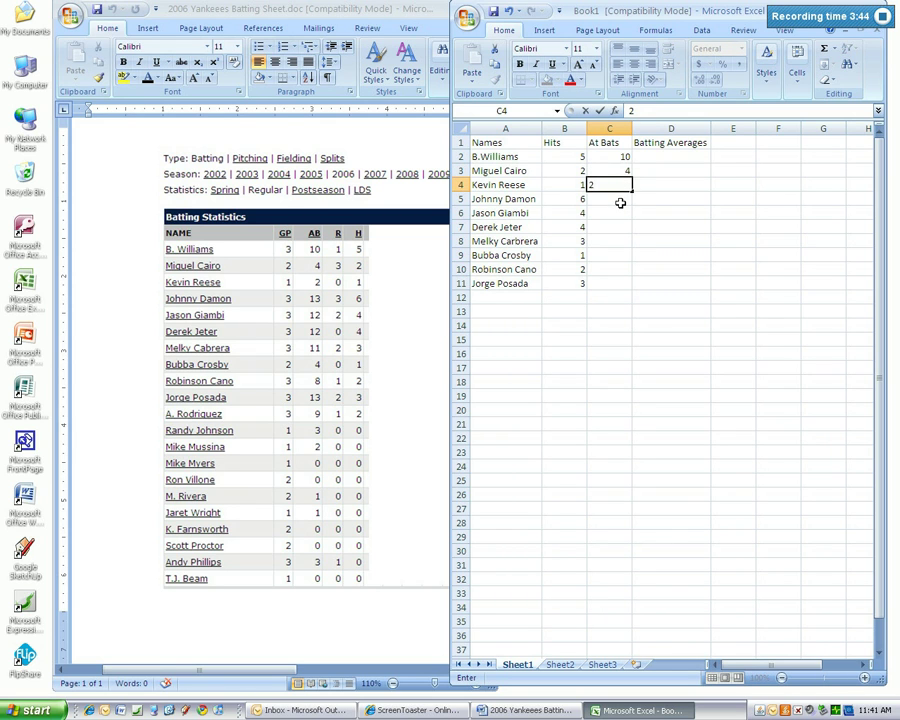
click(621, 200)
text(13)
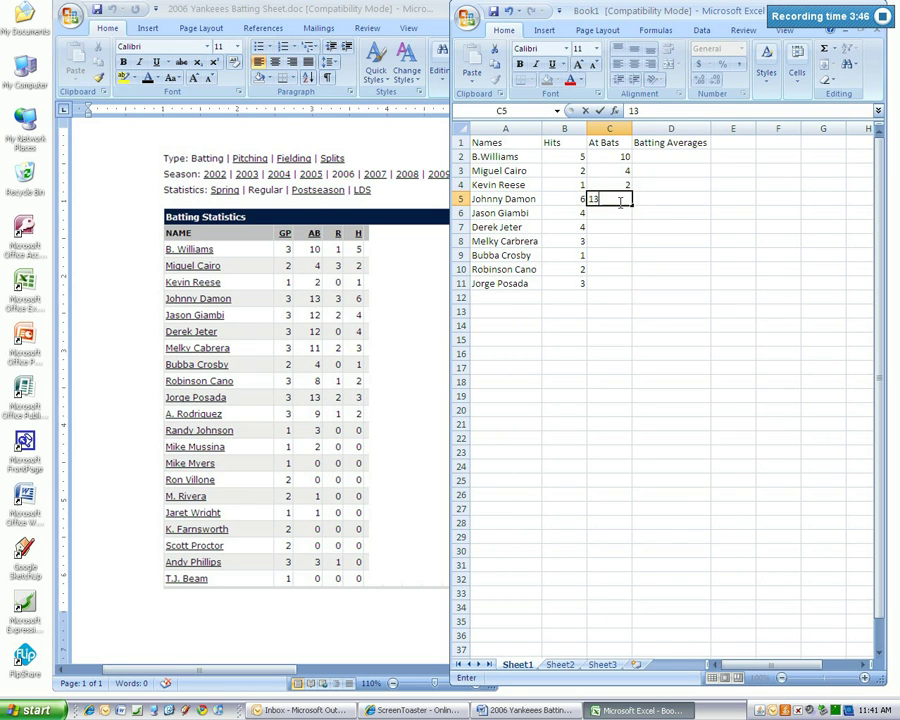
click(608, 214)
text(12)
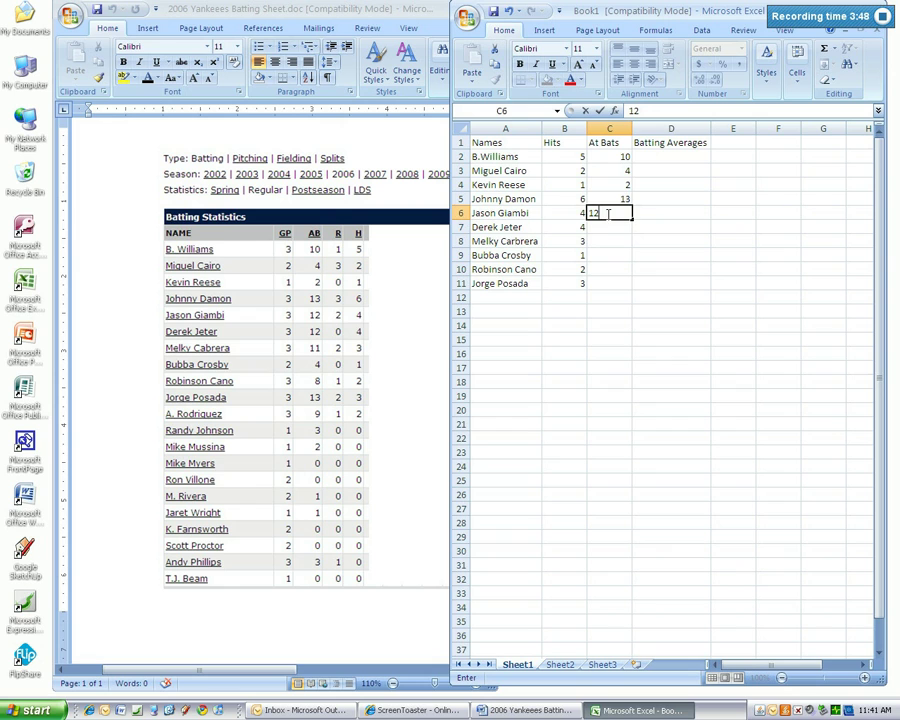
Enter the at bats for Derek Jeter through Jorge Posada in C7 to C11: 12, 11, 4, 8 and 13
click(606, 228)
text(12)
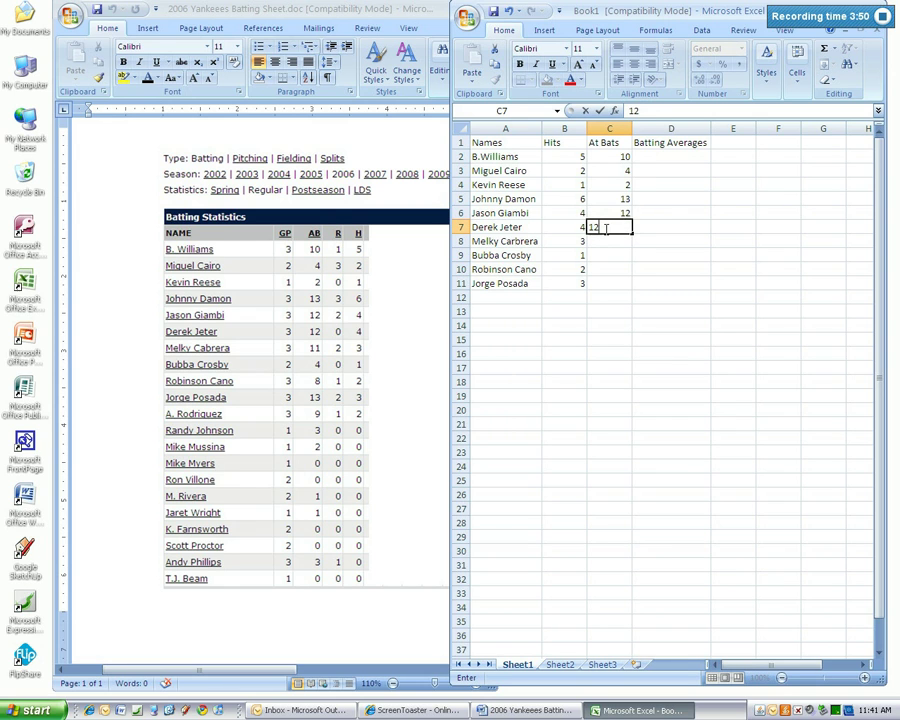
click(605, 241)
text(12)
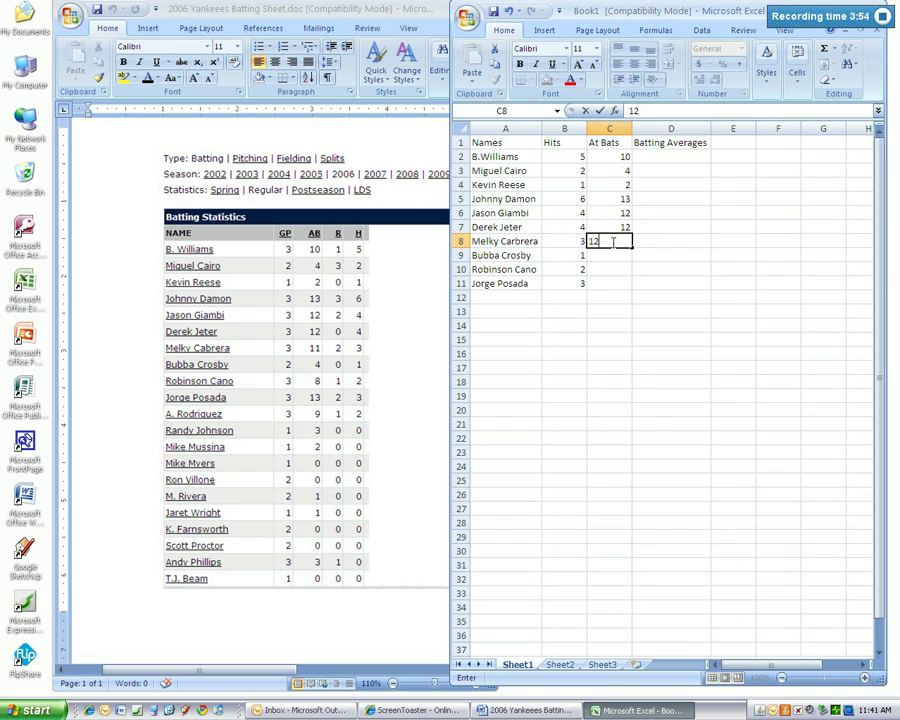
key(BackSpace)
text(1)
key(Return)
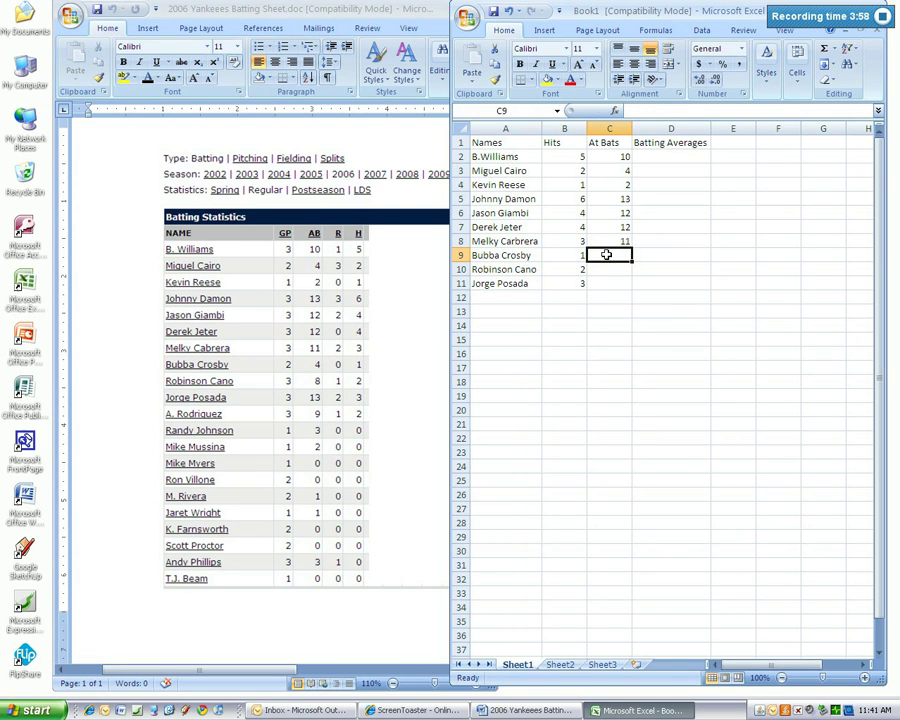
text(4)
key(Return)
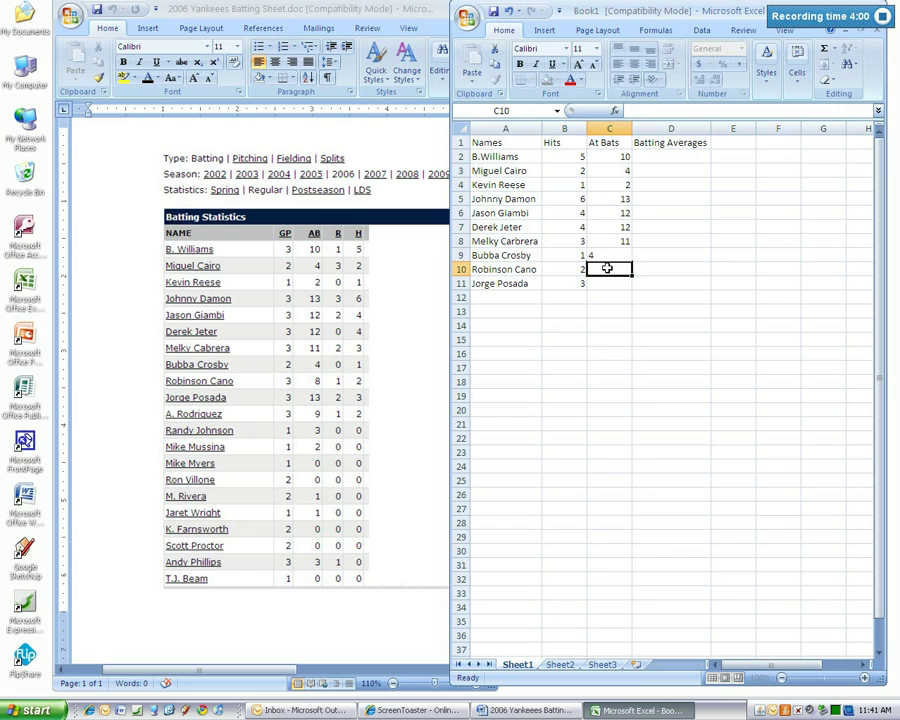
text(8)
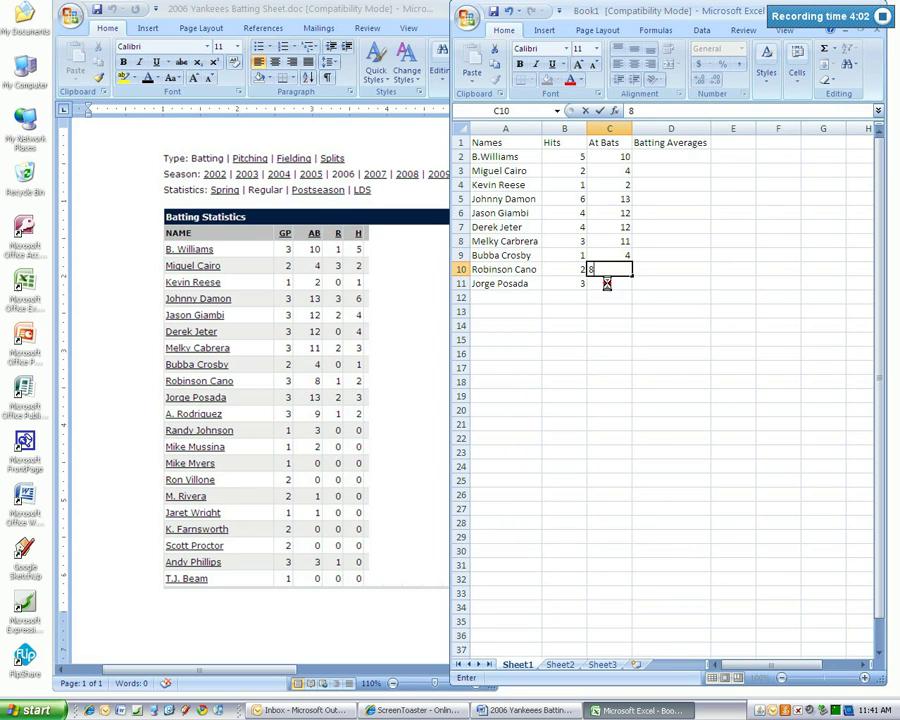
key(Return)
text(13)
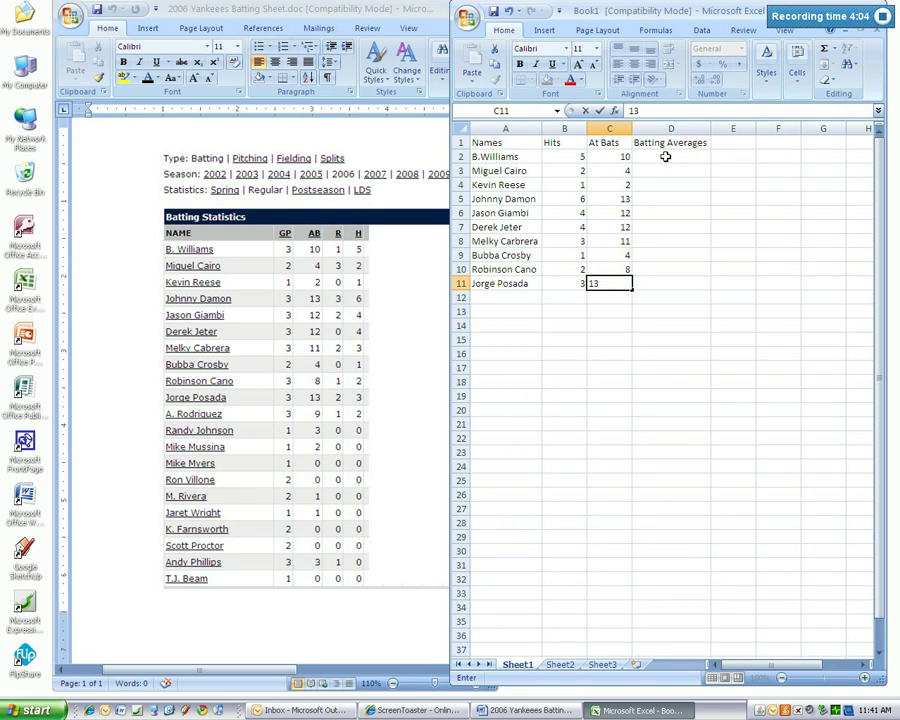
Calculate B.Williams's batting average in D2 by dividing hits by at bats with the formula =b2/c2
click(665, 155)
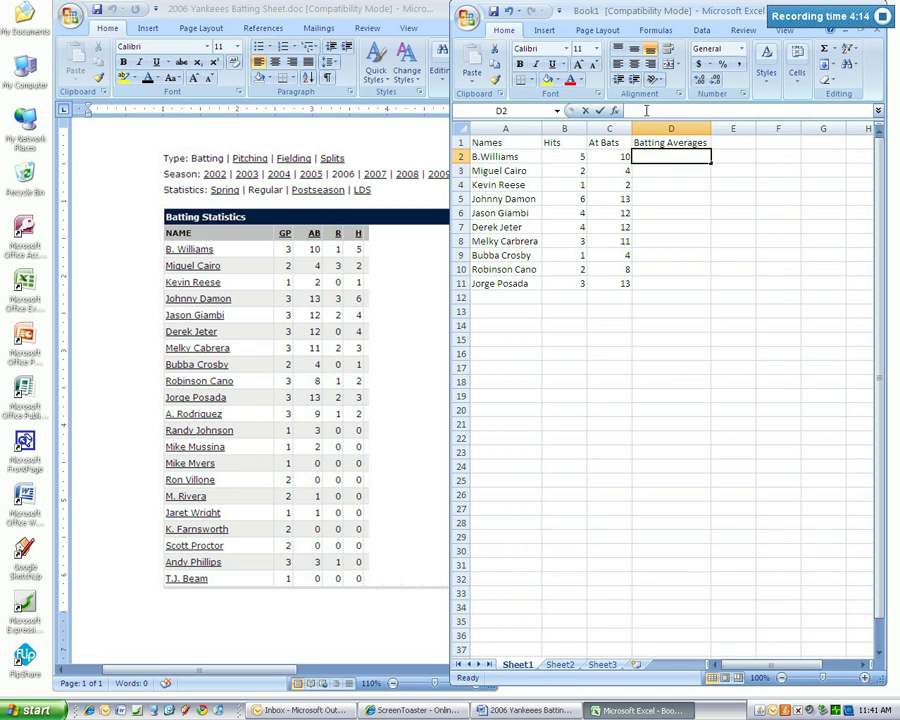
double_click(640, 156)
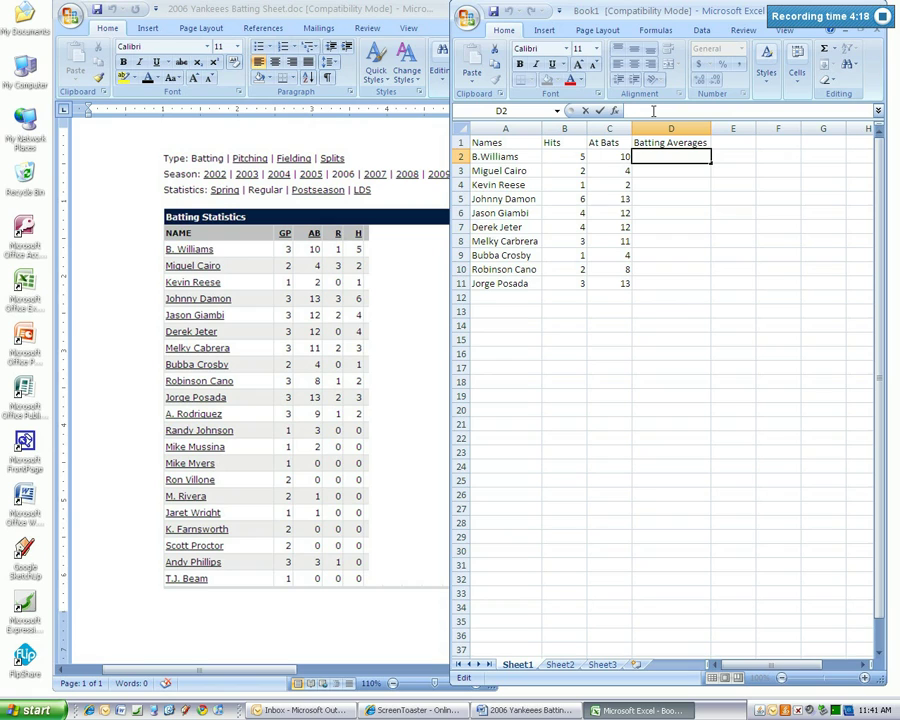
text(=)
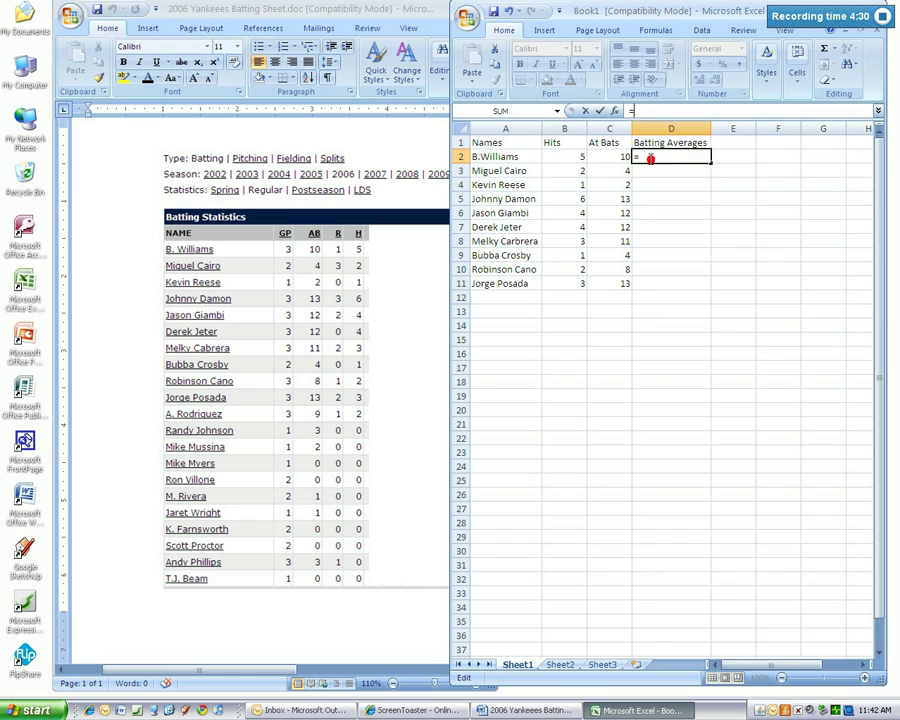
text(b2/c2)
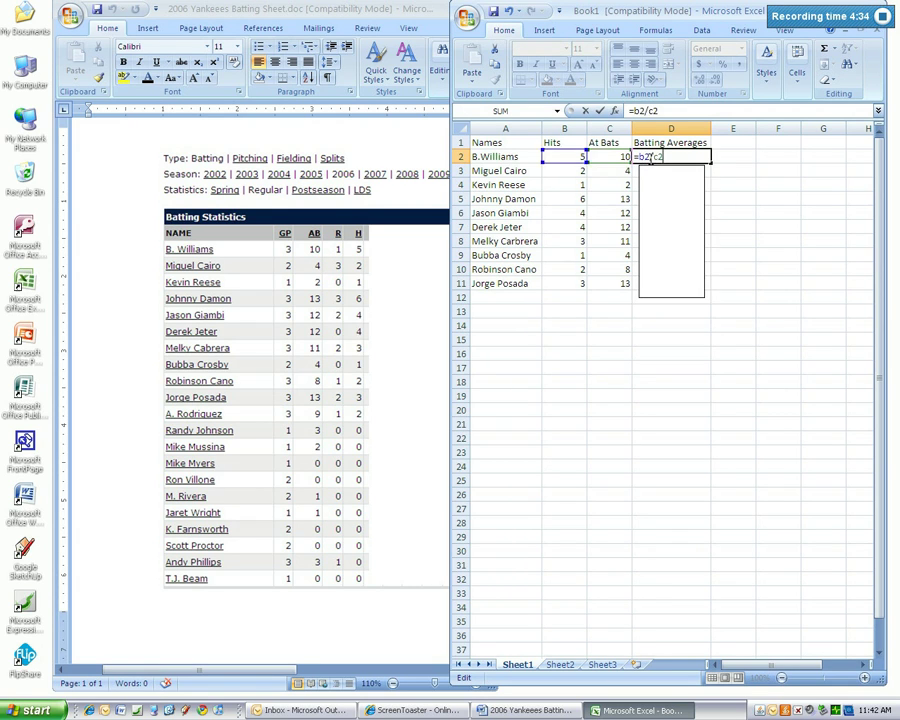
key(Return)
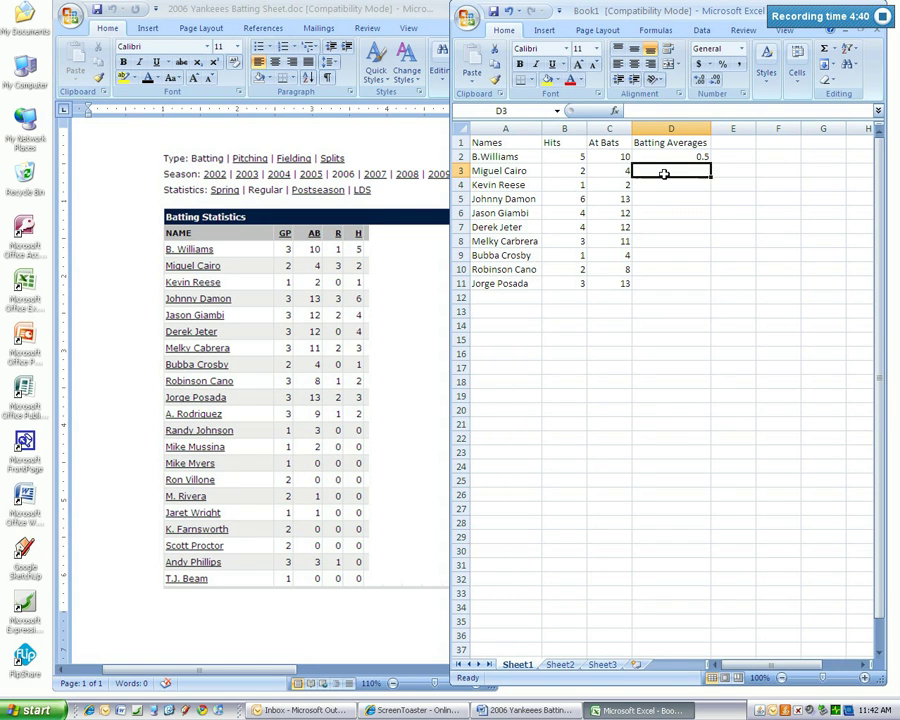
Calculate the batting averages for Miguel Cairo and Kevin Reese with =b3/c3 in D3 and =b4/c4 in D4
text(=b3/cd)
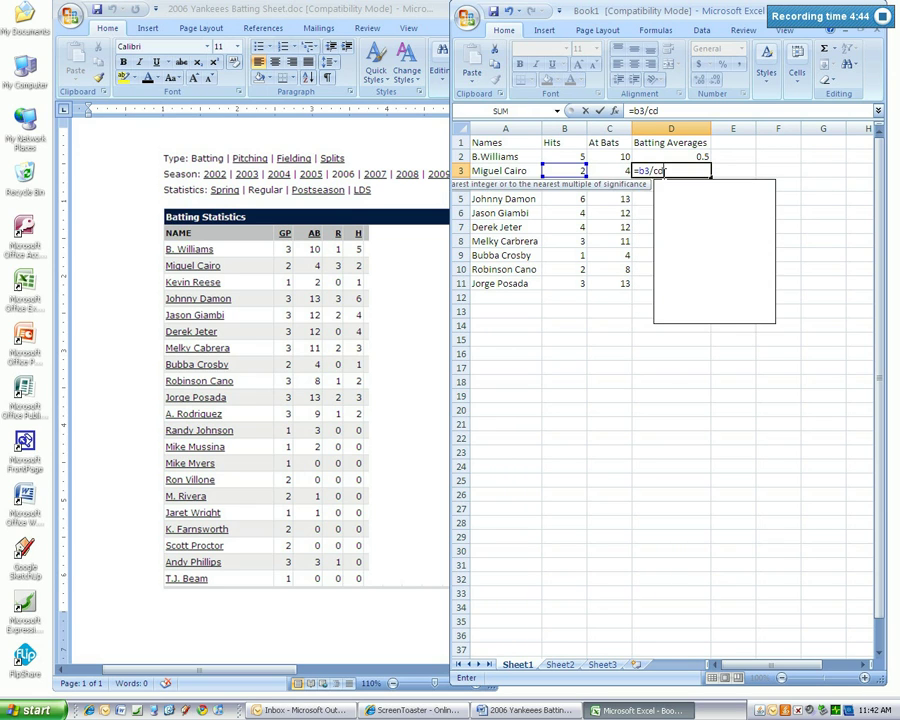
text(3)
key(Return)
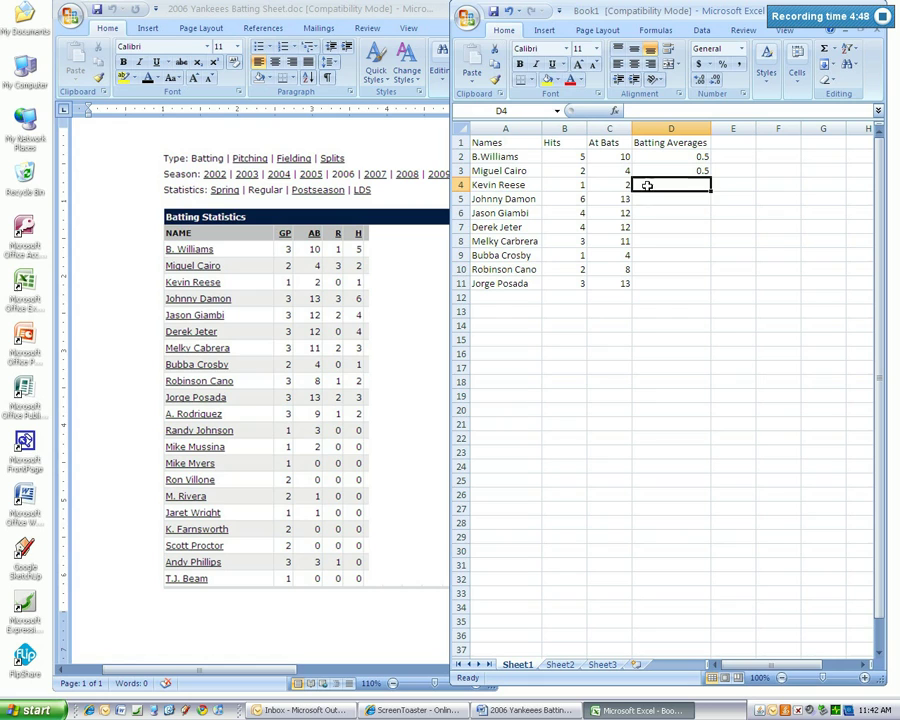
text(=)
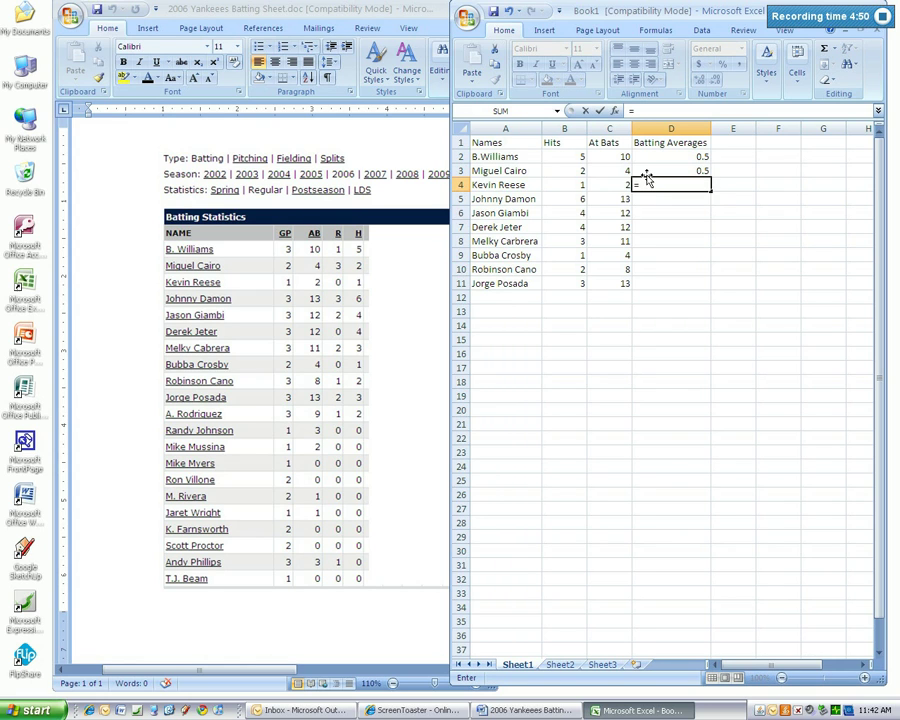
text(b4)
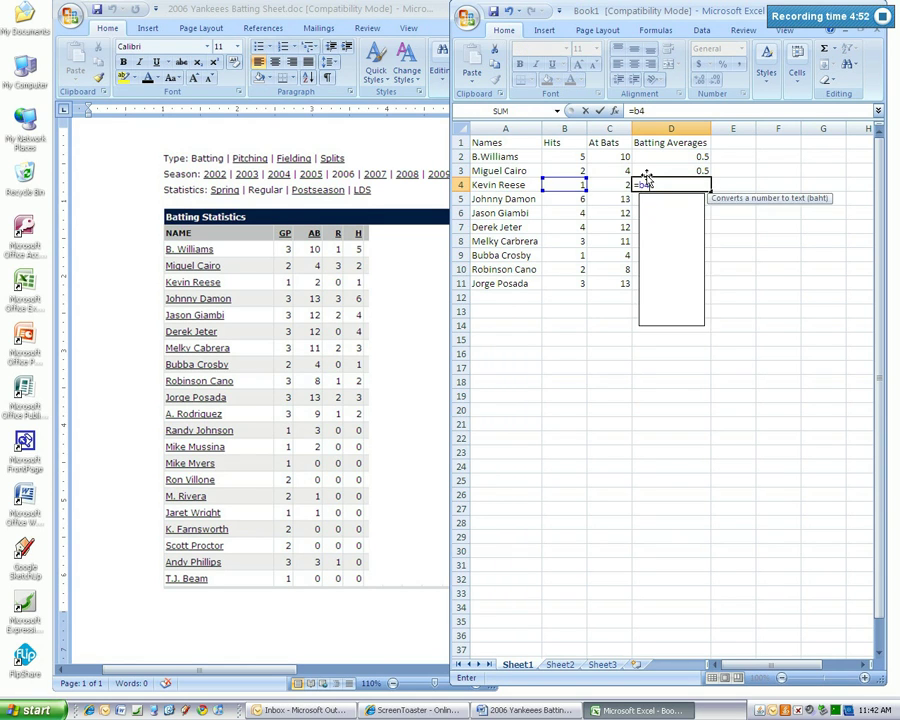
text(/c4)
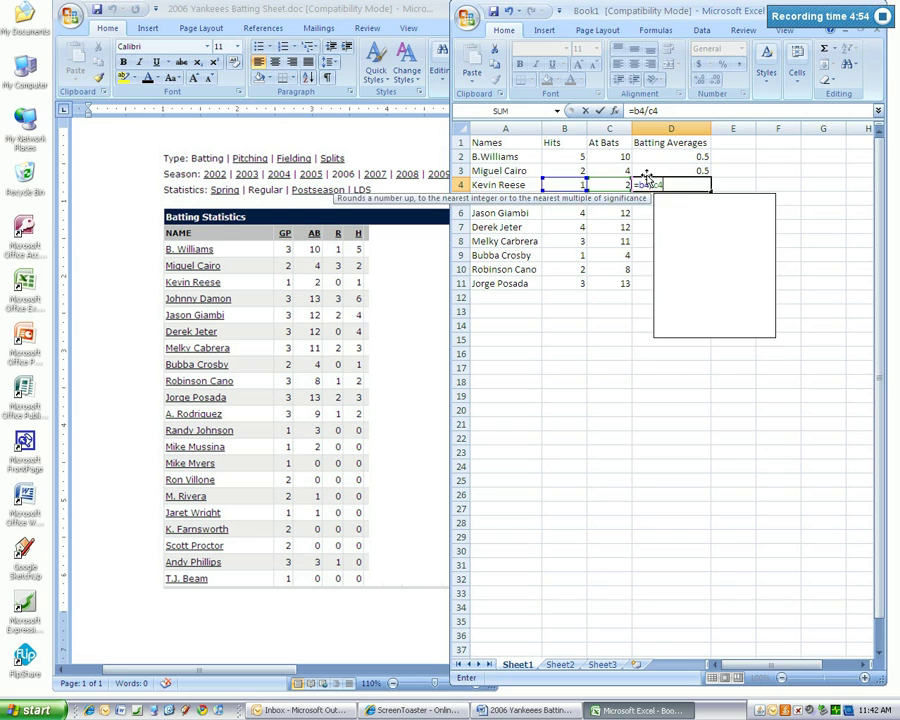
key(Return)
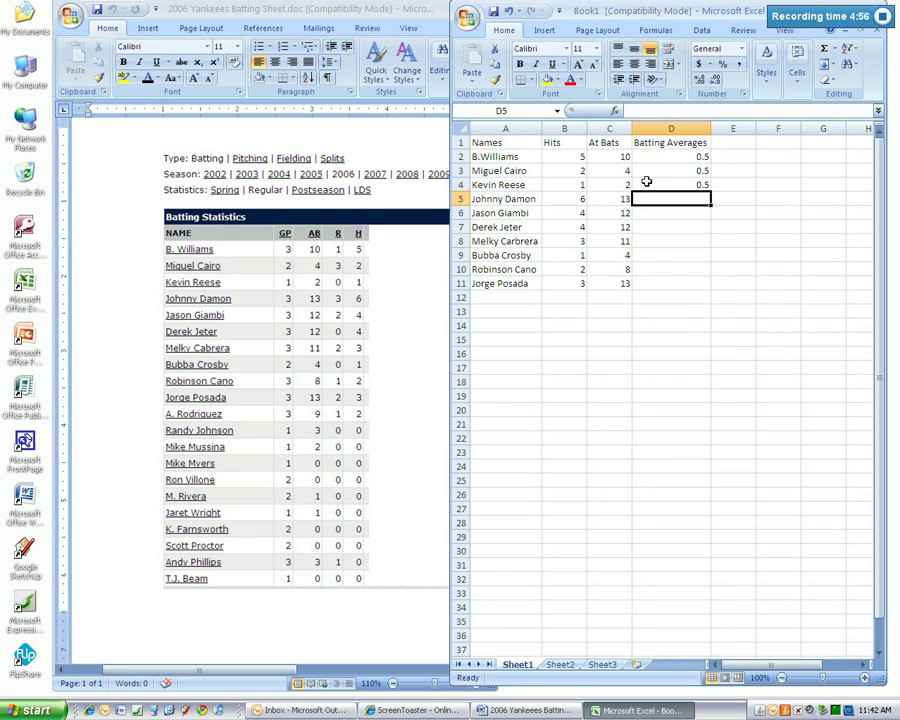
Calculate the batting averages for Johnny Damon and Jason Giambi with =b5/c5 in D5 and =b6/c6 in D6
text(=b5/c5)
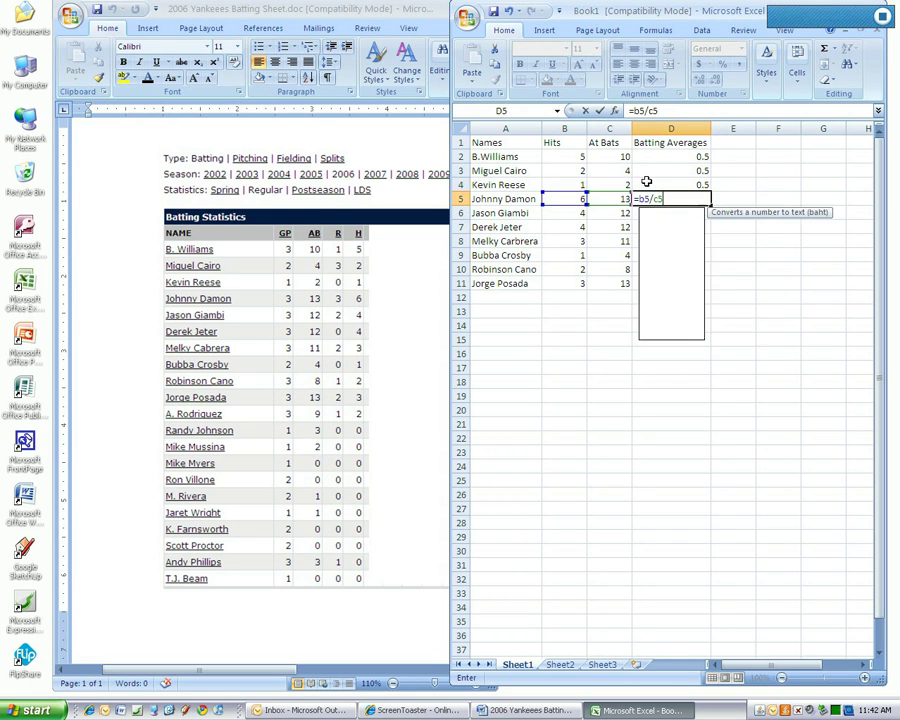
key(Return)
text(=b)
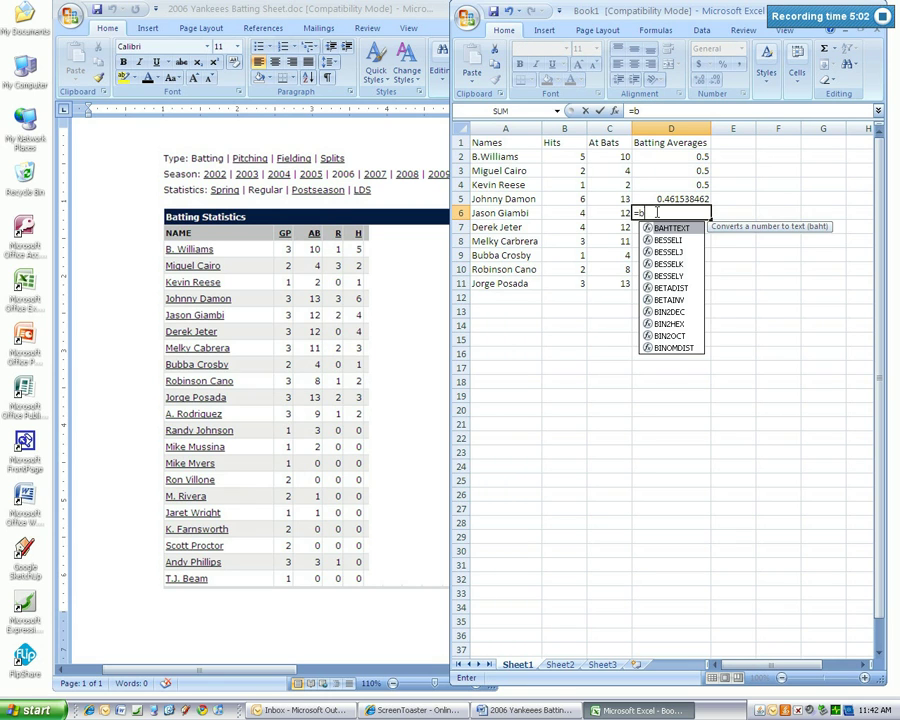
text(6/c)
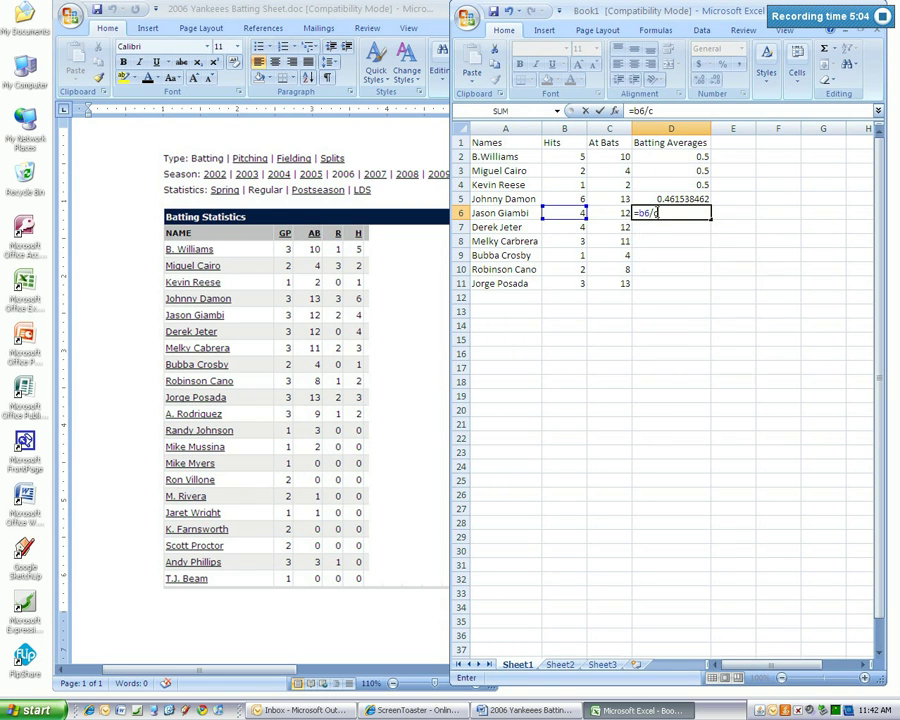
text(6)
key(Return)
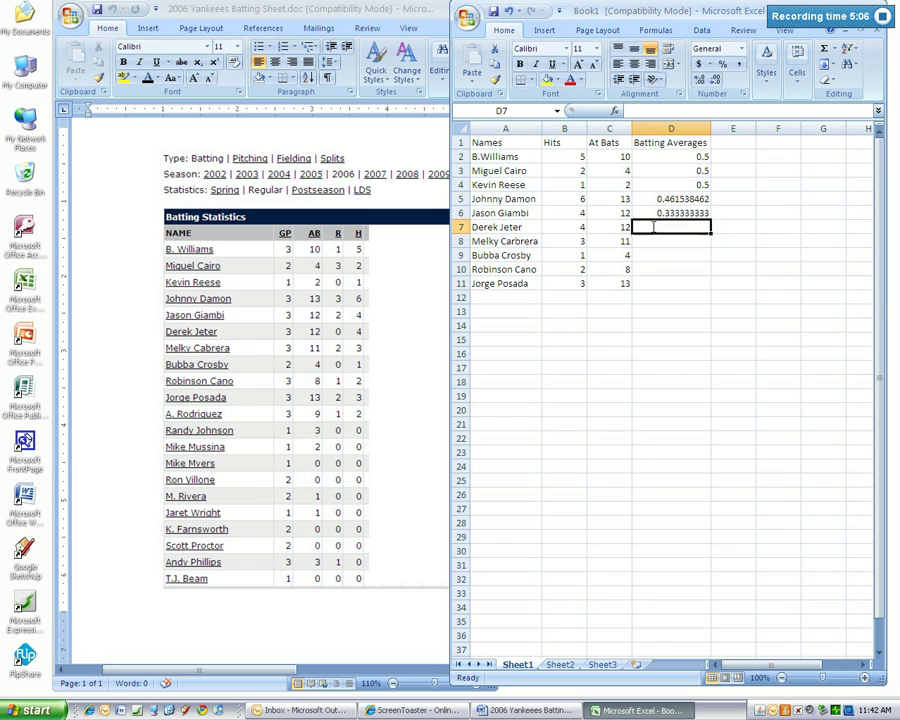
Calculate the batting averages in rows 7 and 8 with =b7/c7 in D7 and =b8/c8 in D8
text(=b7/c)
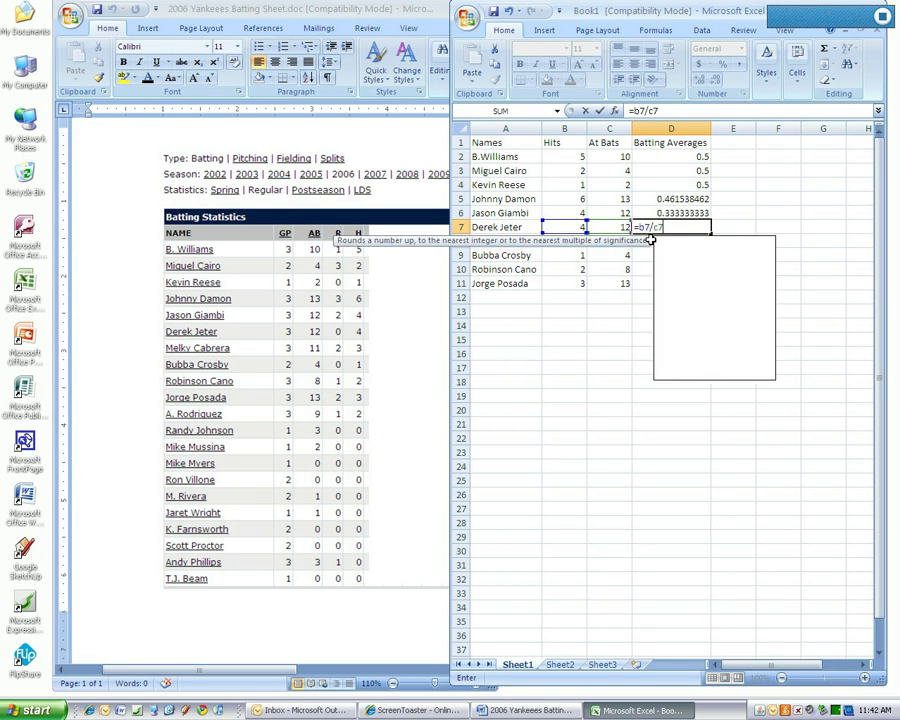
text(7)
key(Return)
text(=)
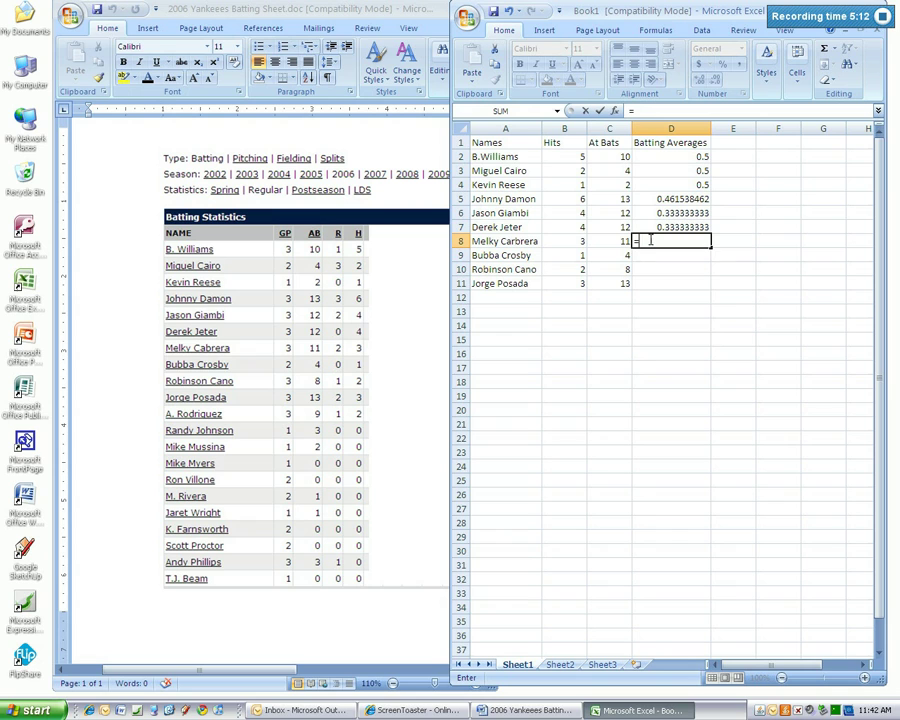
text(b8/c8)
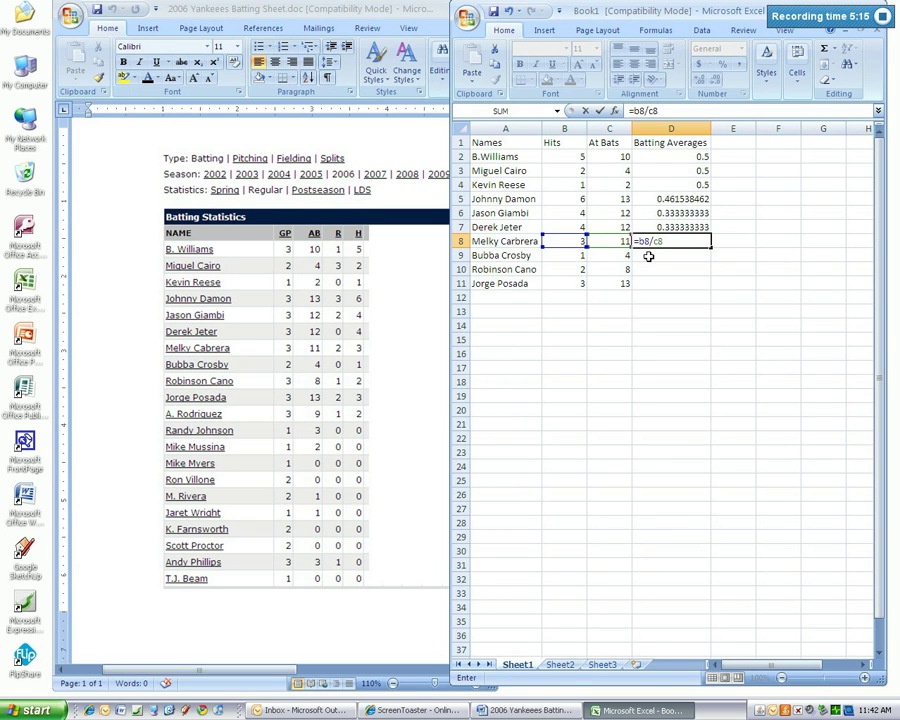
key(Return)
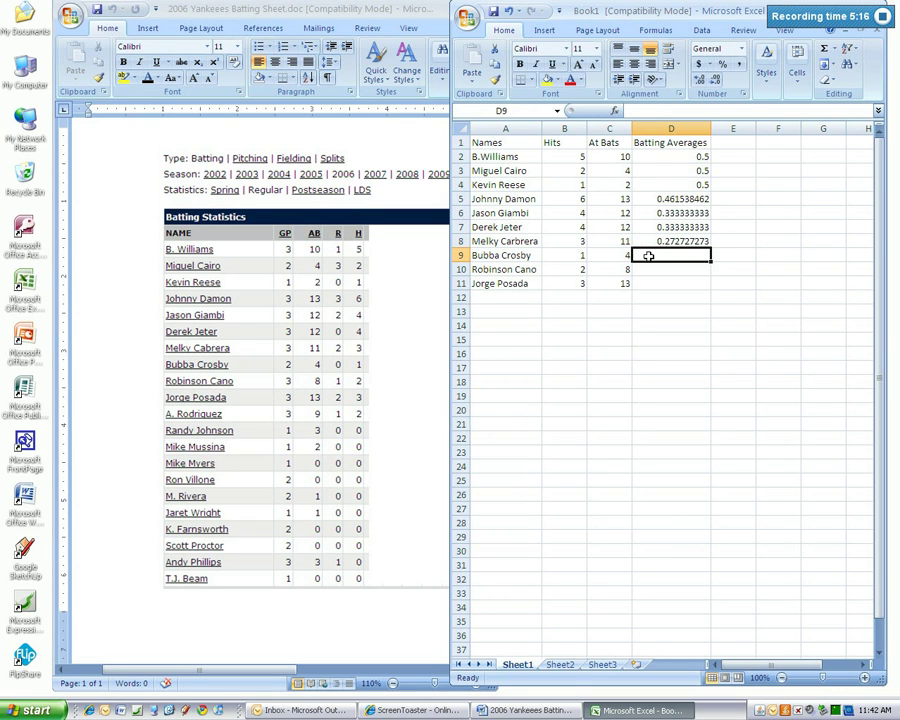
Calculate the last three batting averages with =b9/c9 in D9, =b10/c10 in D10 and =b11/c11 in D11
text(=b)
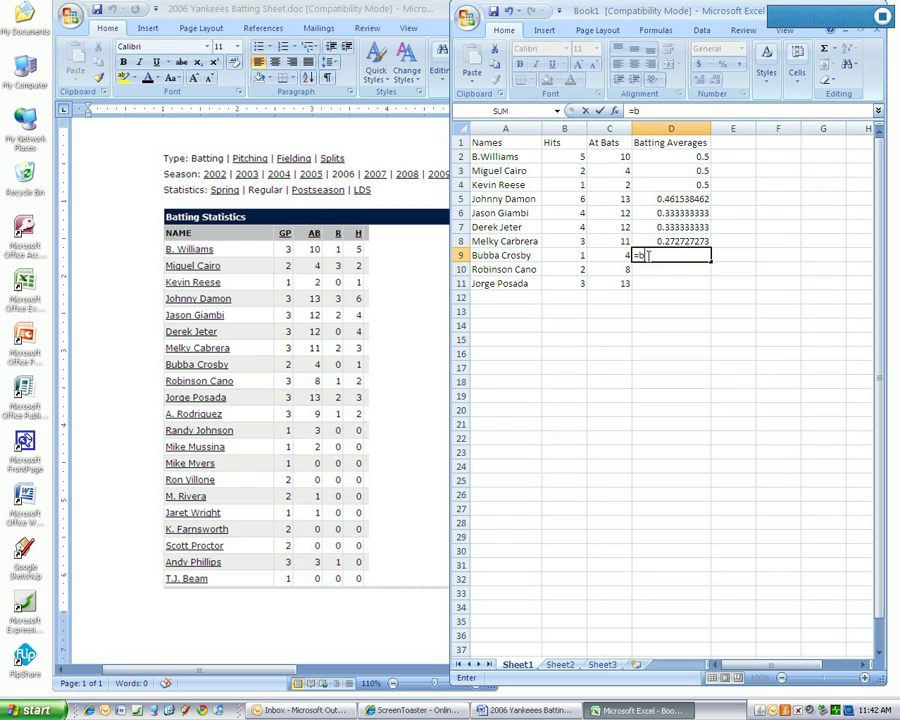
text(9/c9)
key(Return)
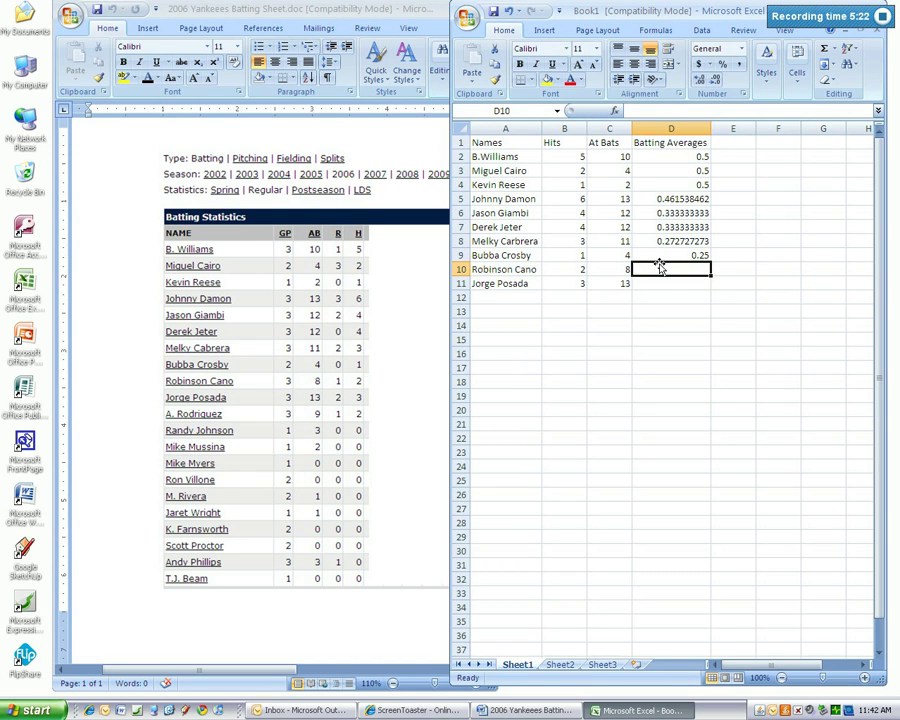
text(=b)
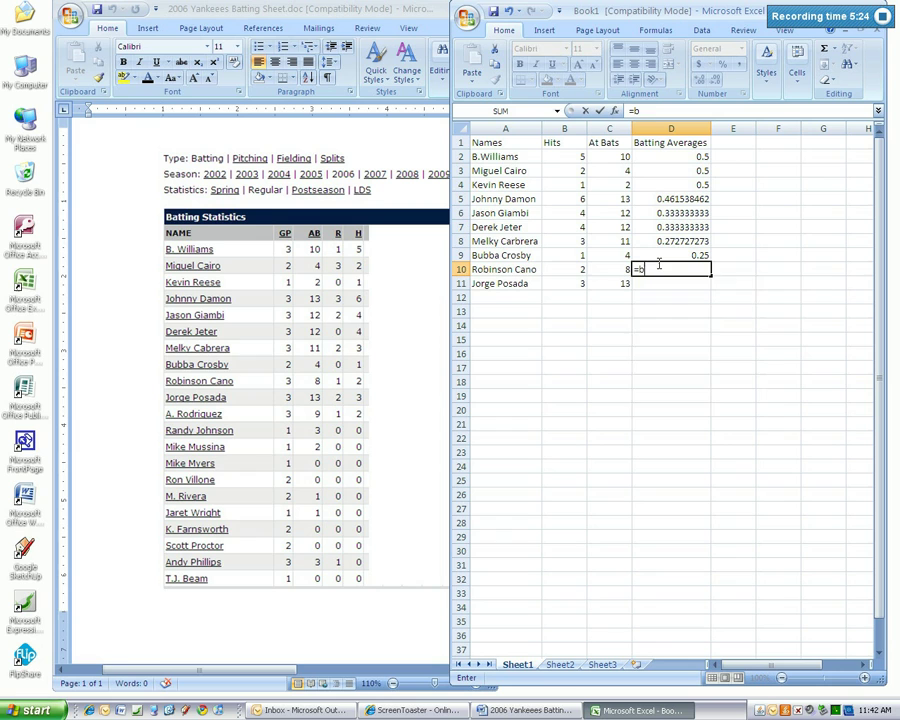
text(10/c10)
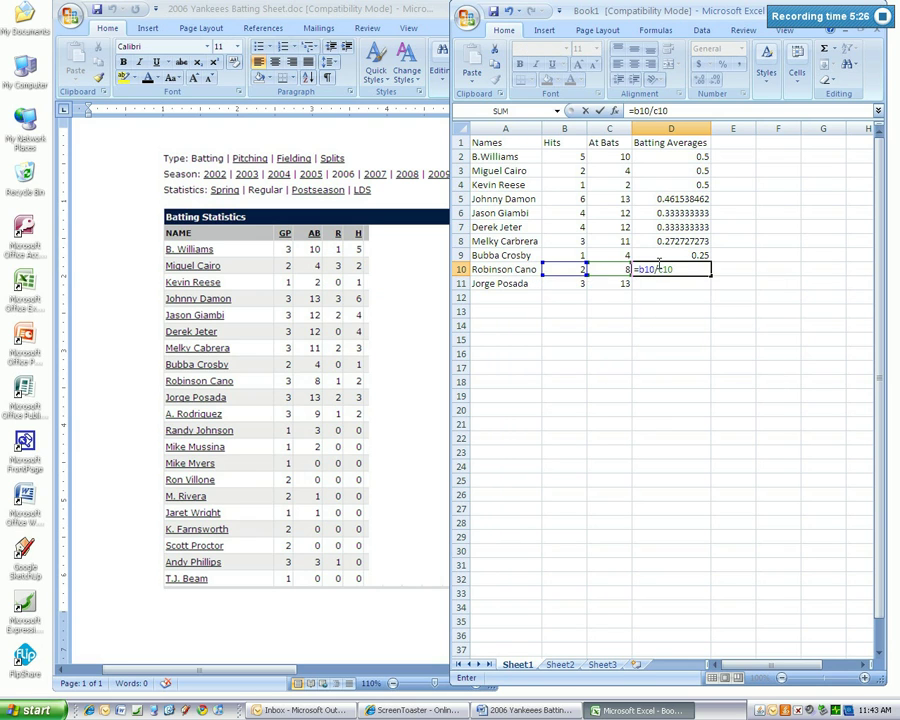
key(Return)
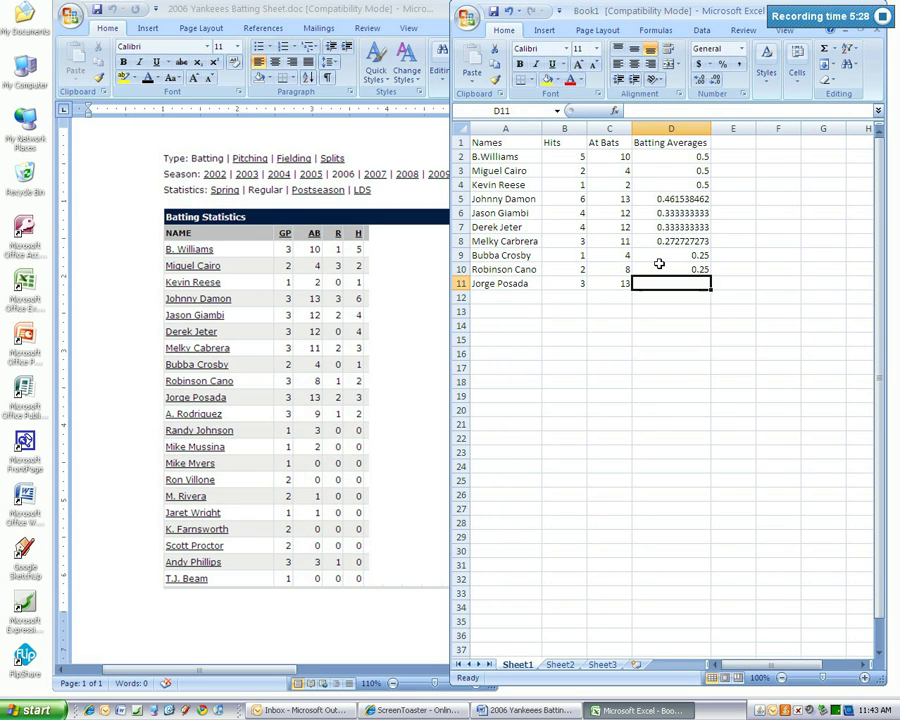
text(=b)
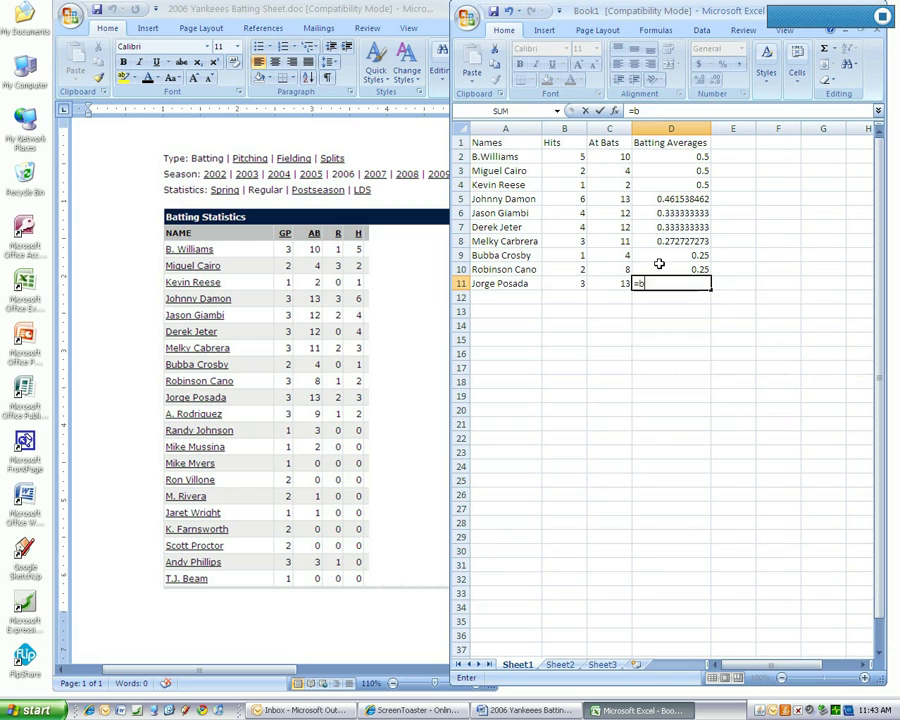
text(11/c11)
key(Return)
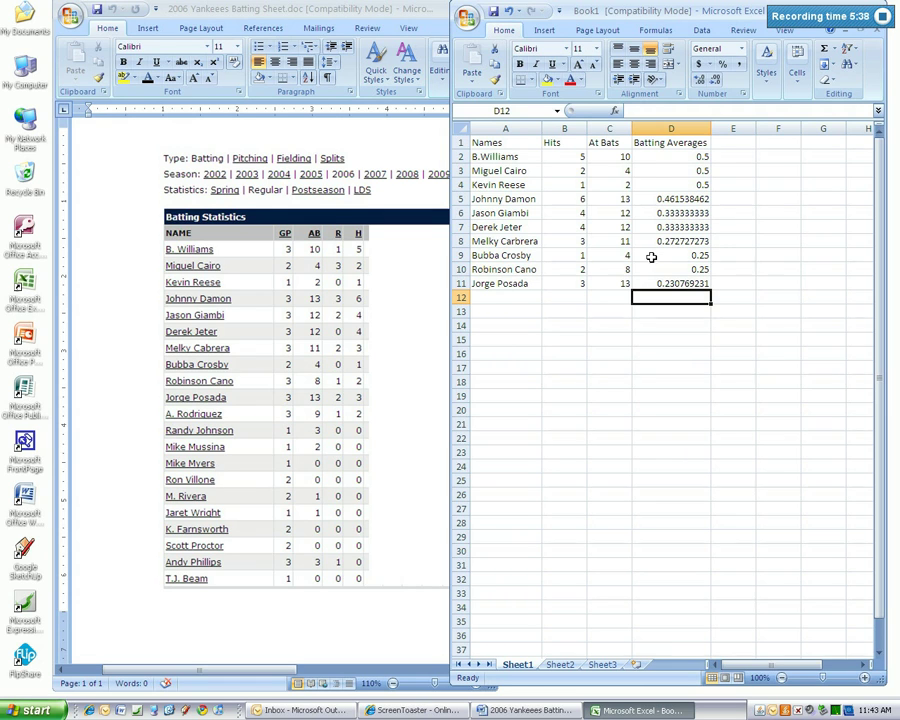
click(511, 143)
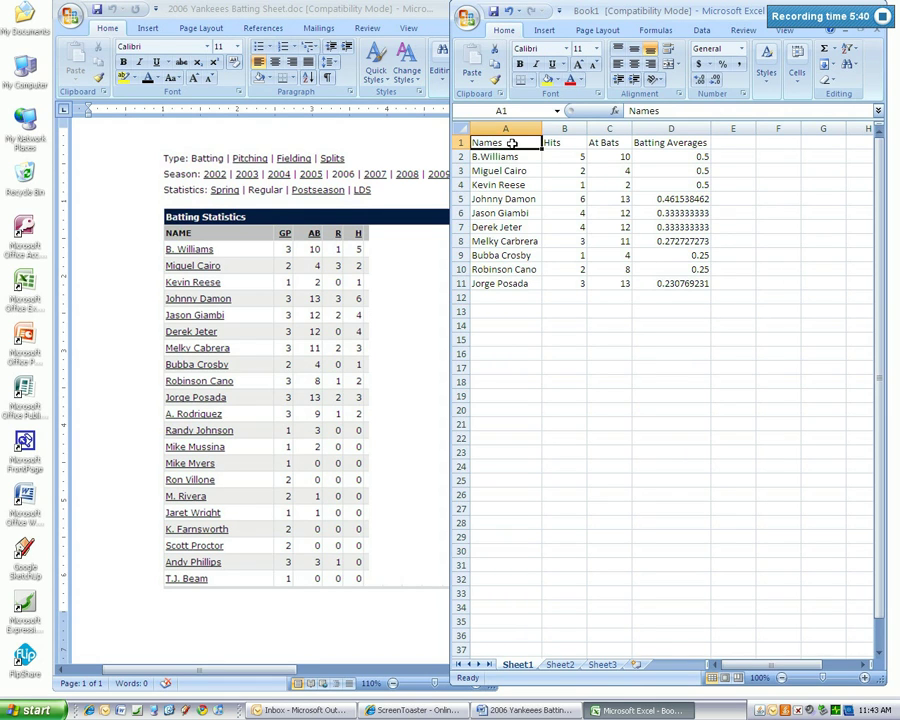
key(shift+Down)
key(shift+Down)
key(shift+Down)
key(shift+Down)
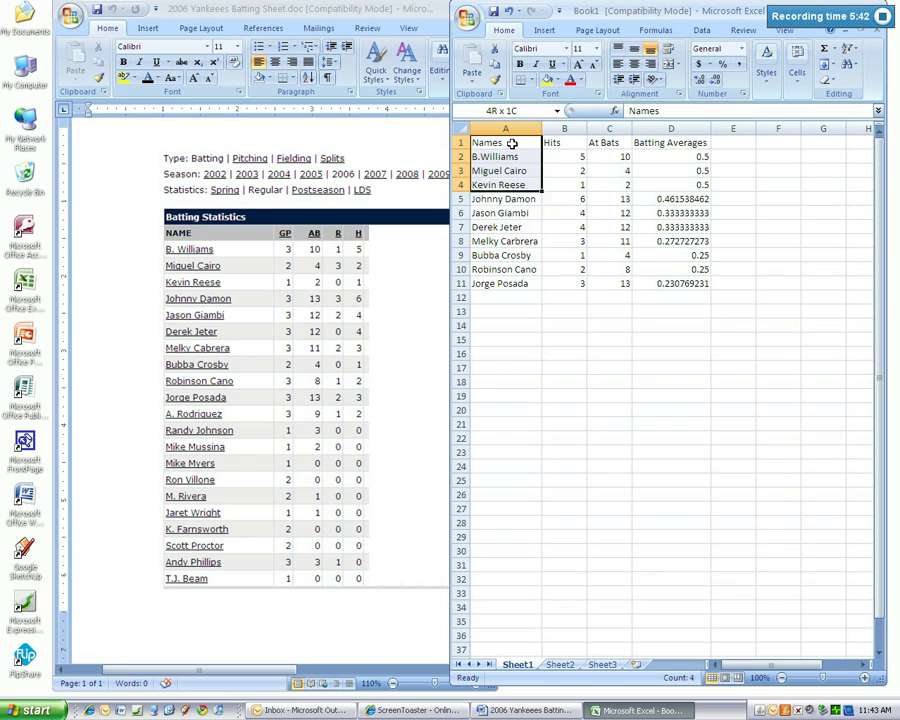
key(shift+Down)
key(shift+Down)
key(shift+Down)
key(shift+Down)
key(shift+Down)
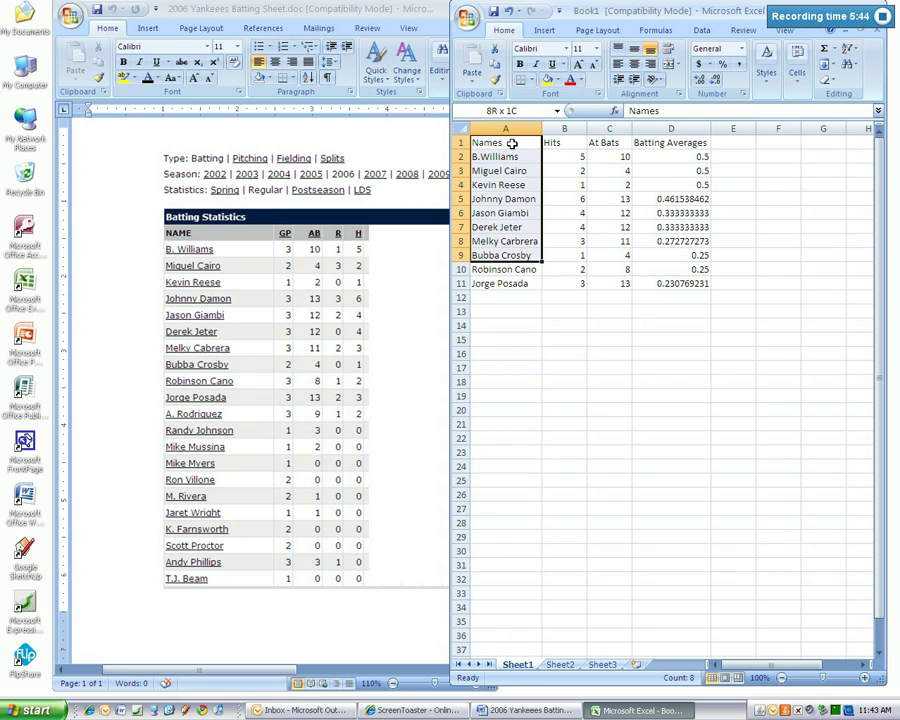
key(shift+Down)
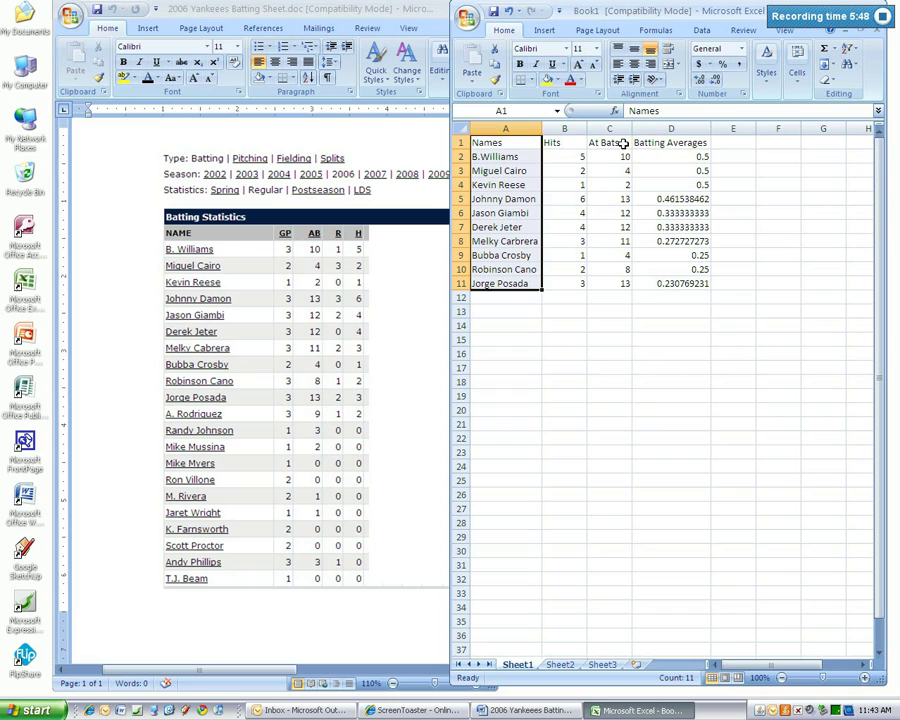
click(668, 145)
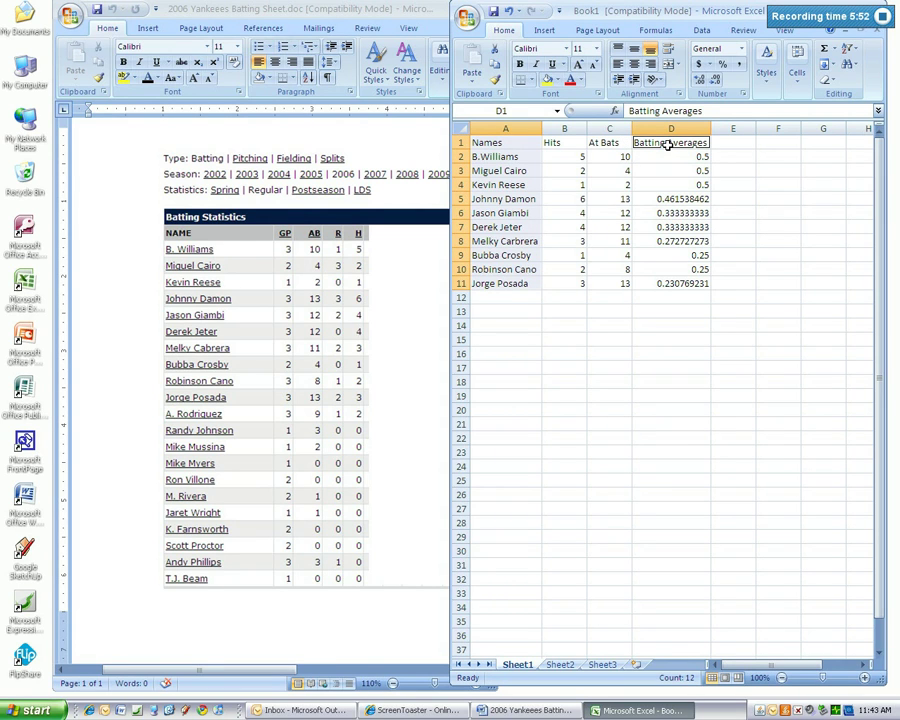
key(ctrl+Down)
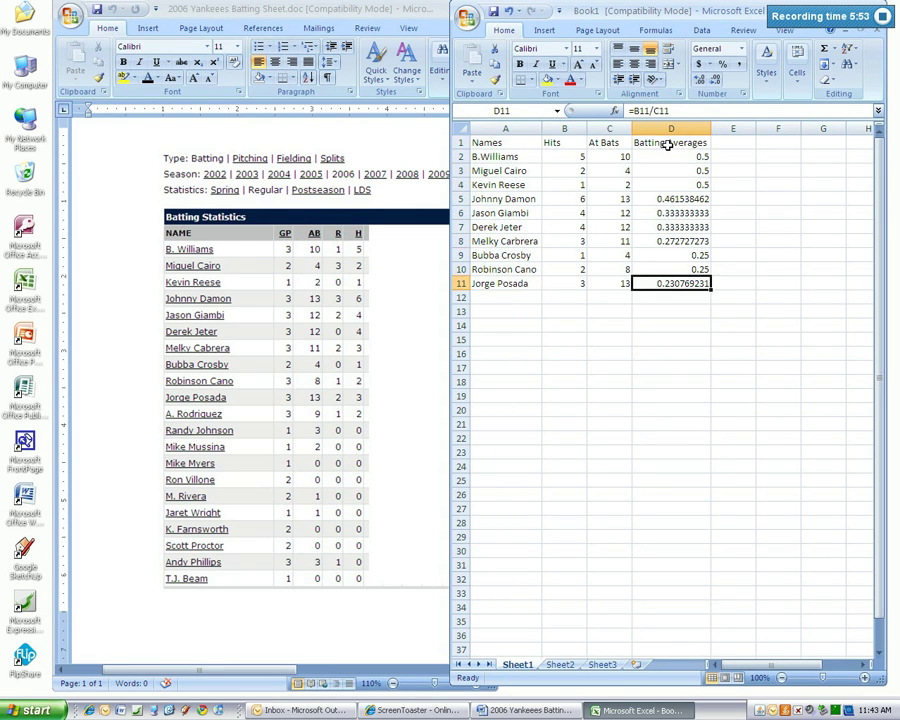
Try to select the names in A1:A11 together with the Batting Averages column, starting from D1
click(509, 144)
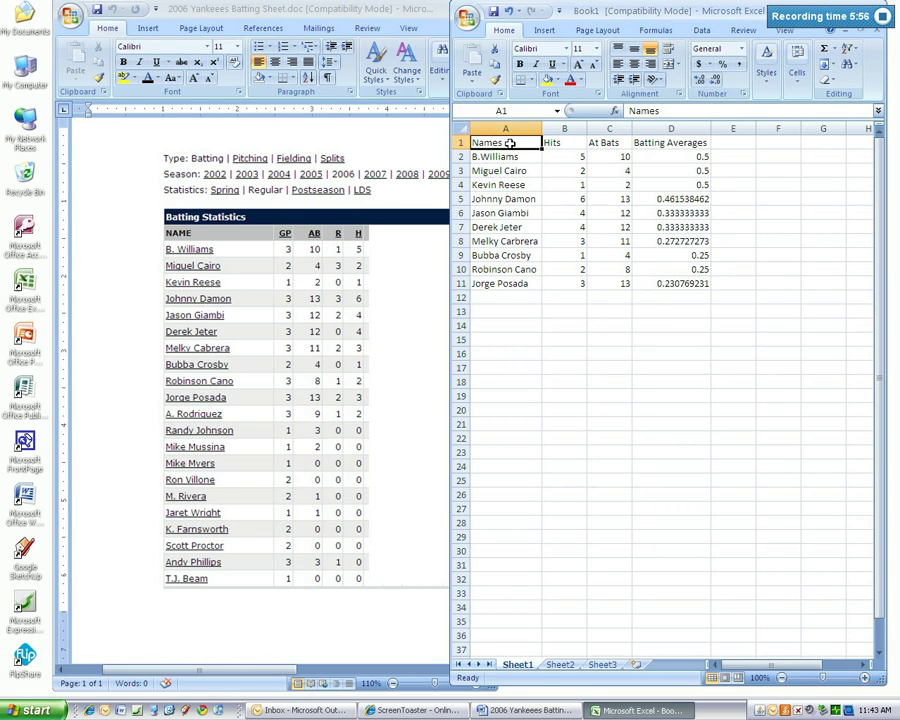
key(shift+Down)
key(shift+Down)
key(shift+Down)
key(shift+Down)
key(shift+Down)
key(shift+Down)
key(shift+Down)
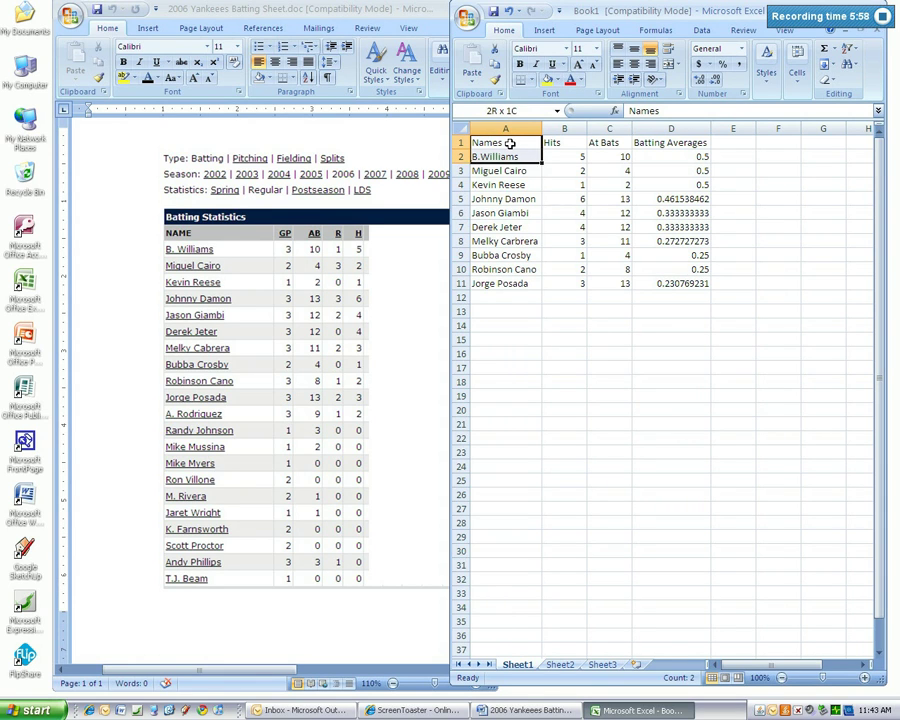
key(shift+Down)
key(shift+Down)
key(shift+Down)
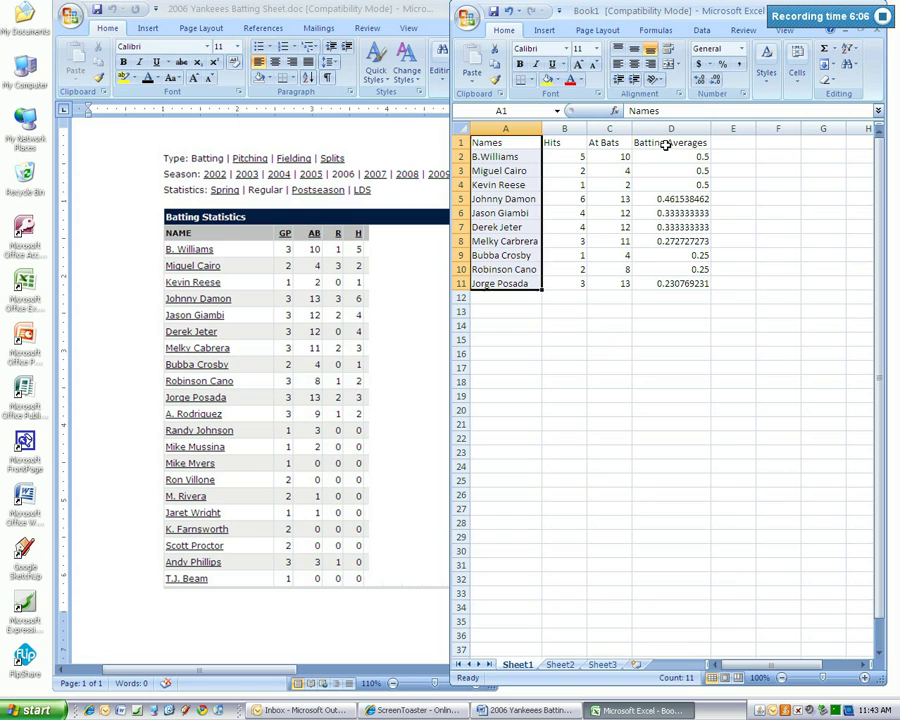
ctrl+click(665, 143)
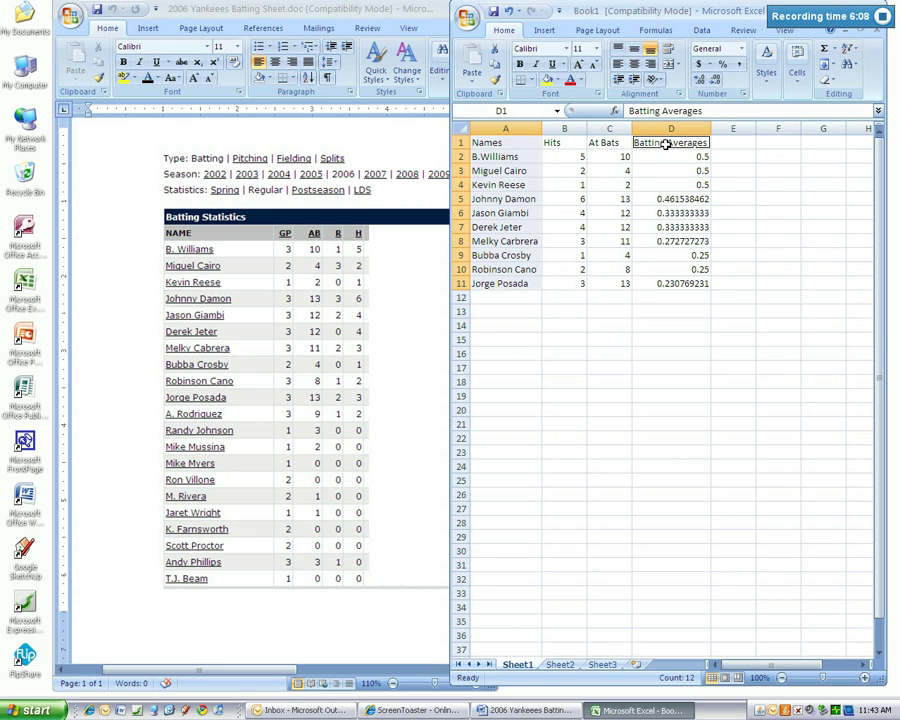
mouse_move(665, 143)
mouse_down()
mouse_move(665, 152)
mouse_move(665, 143)
mouse_up()
key(ctrl+Down)
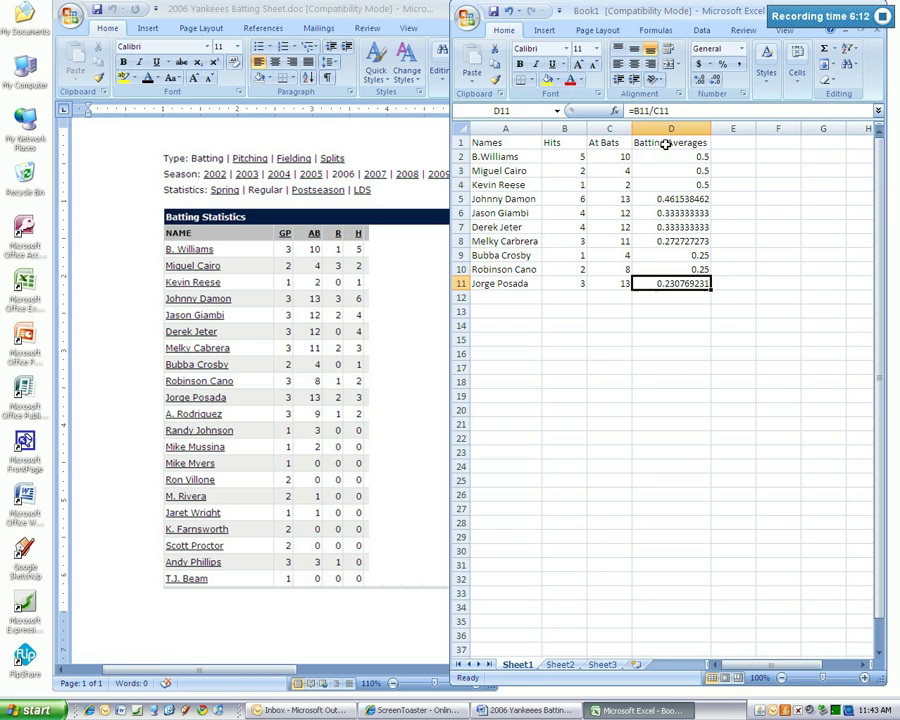
Try to select the names in A1:A11 and add the batting averages from D11 up to D1
click(506, 143)
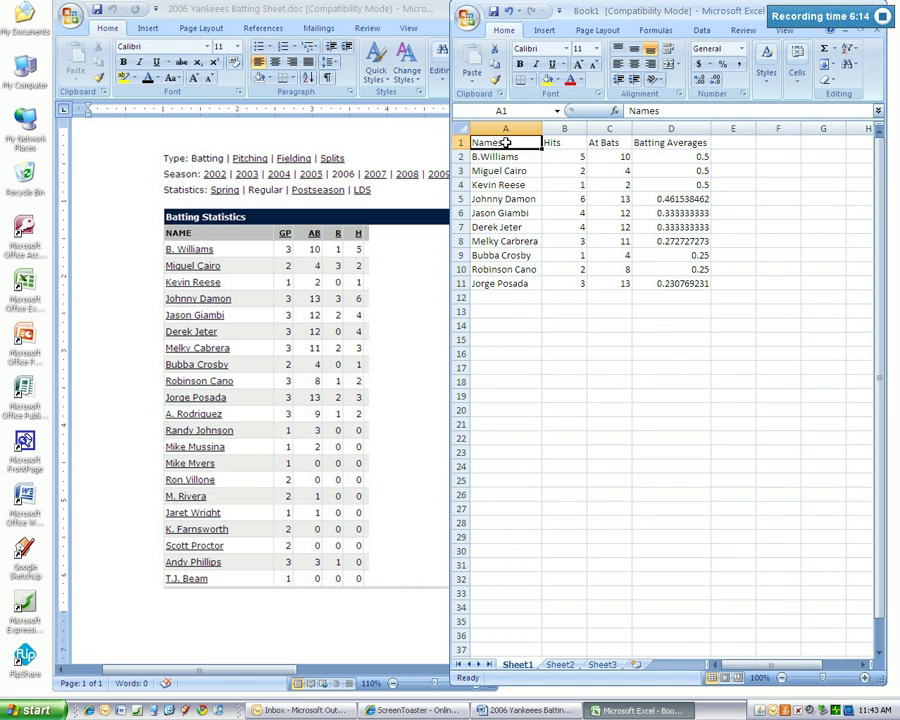
key(shift+Down)
key(shift+Down)
key(shift+Down)
key(shift+Down)
key(shift+Down)
key(shift+Down)
key(shift+Down)
key(shift+Down)
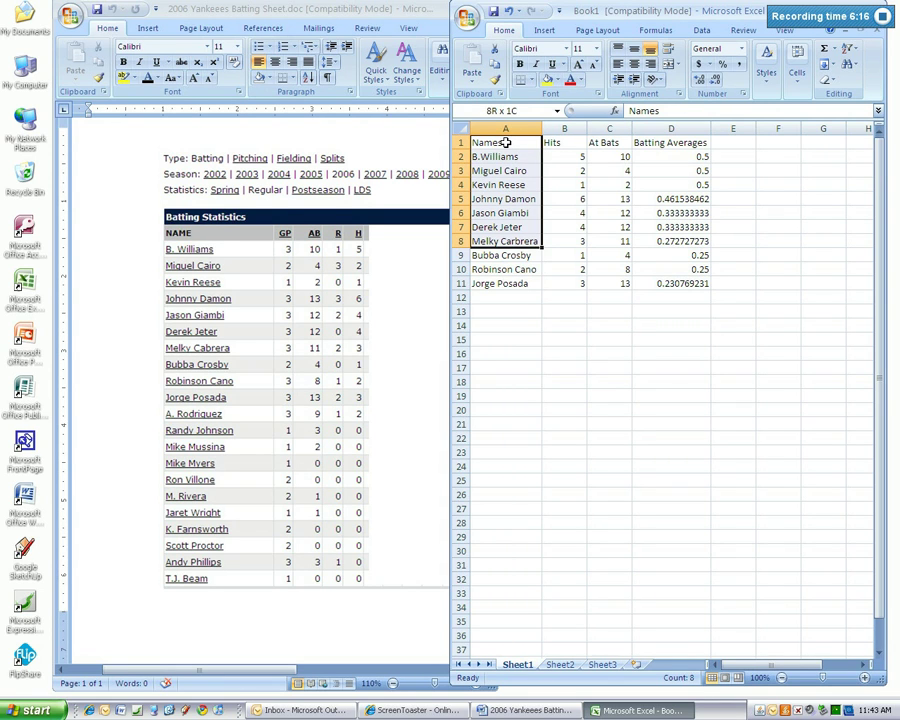
key(shift+Down)
key(shift+Down)
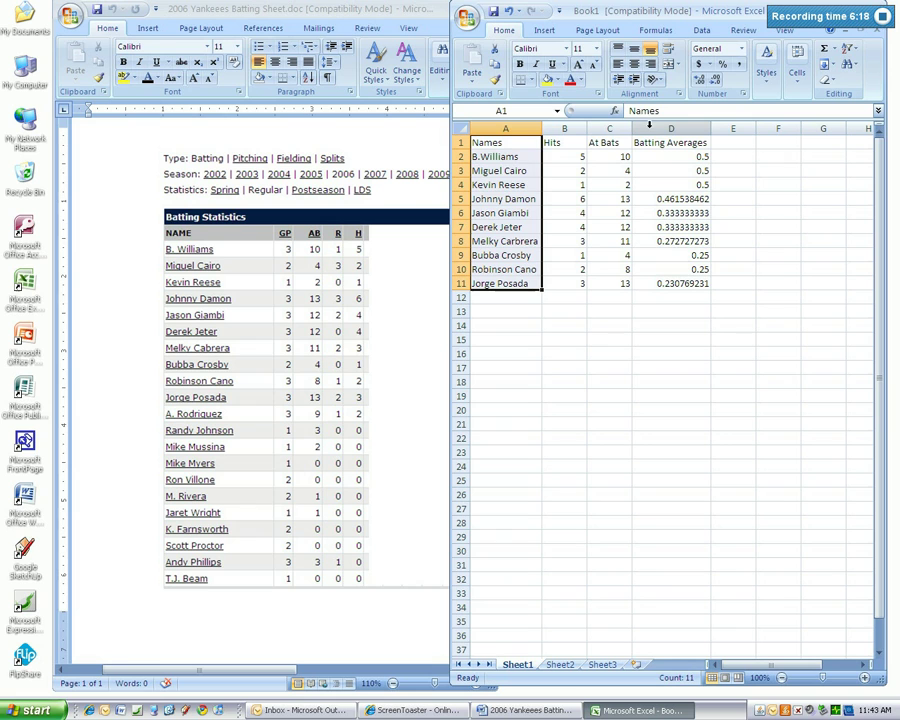
click(703, 283)
key(shift+Up)
key(shift+Up)
key(shift+Up)
key(shift+Up)
key(shift+Up)
key(shift+Up)
key(shift+Up)
key(shift+Up)
key(shift+Up)
key(shift+Up)
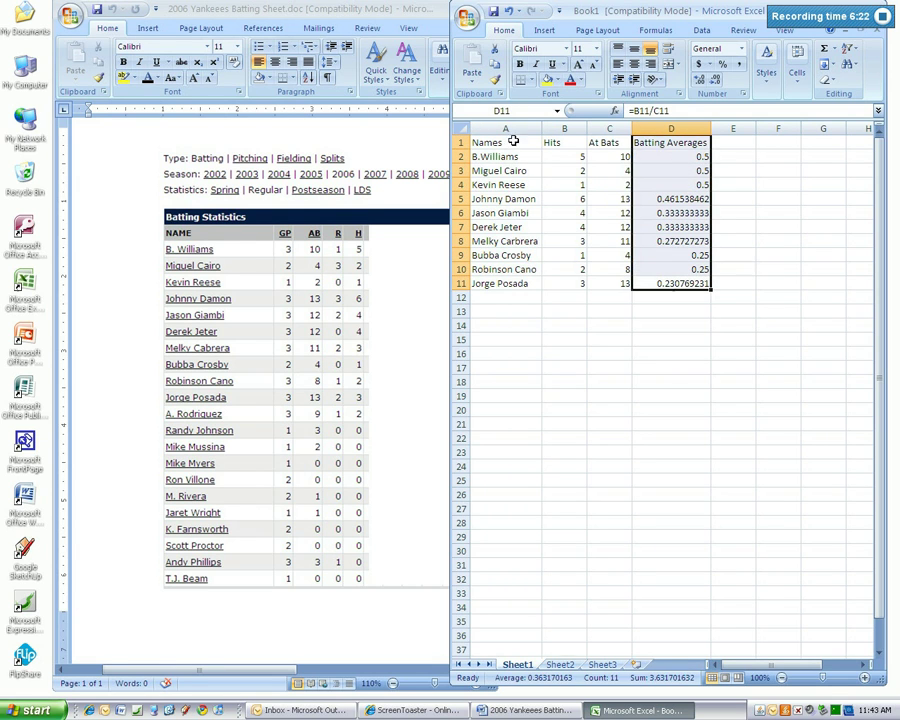
Select the names in A1:A11 and the batting averages in D1:D11 together as one non-adjacent selection
click(498, 128)
click(495, 151)
click(498, 143)
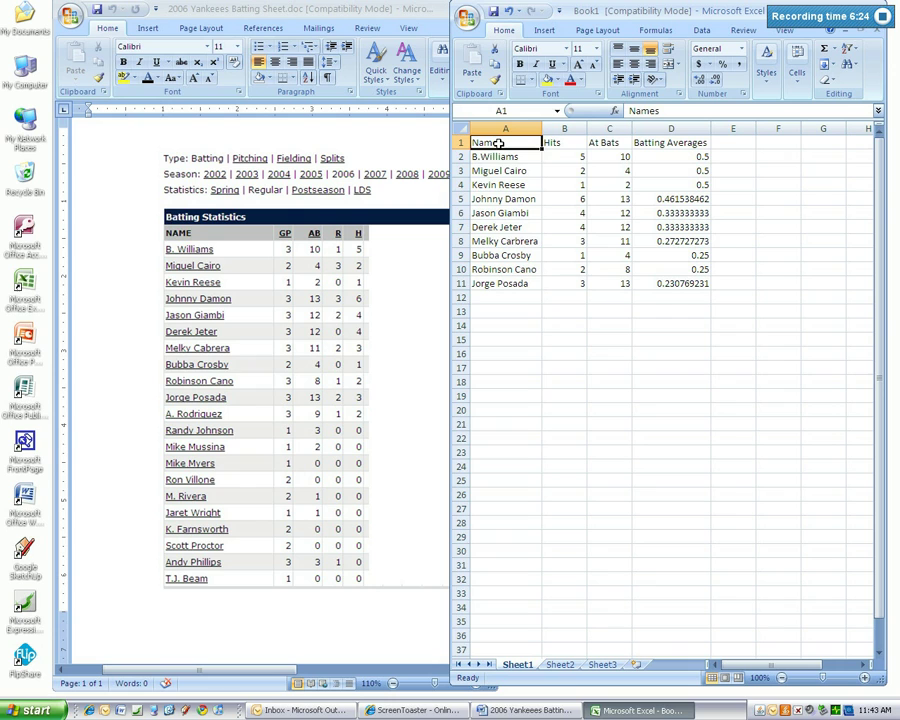
key(shift+Down)
key(shift+Down)
key(shift+Down)
key(shift+Down)
key(shift+Down)
key(shift+Down)
key(shift+Down)
key(shift+Down)
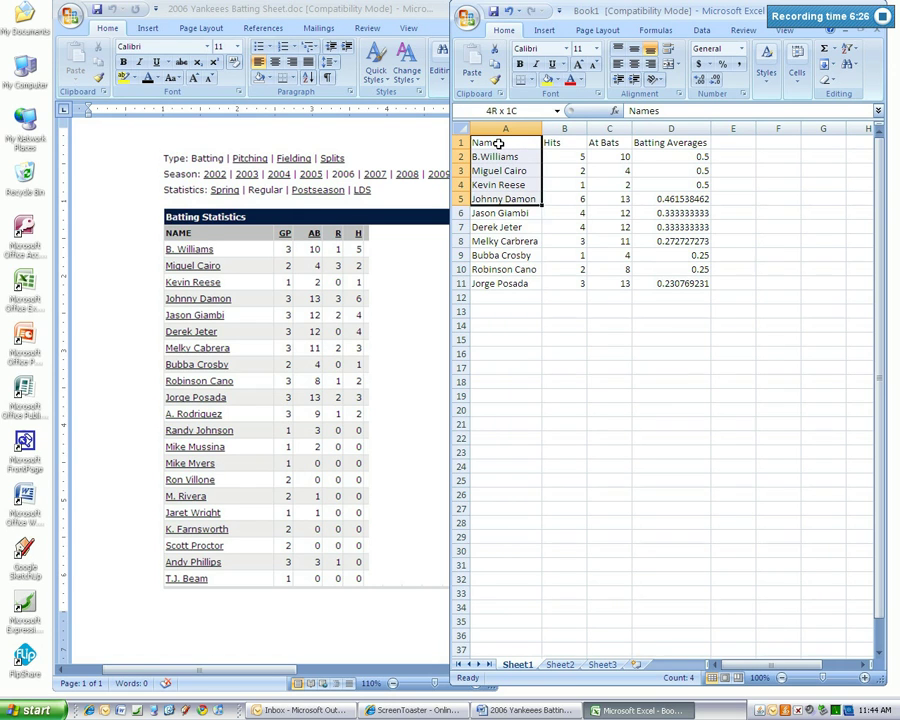
key(shift+Down)
key(shift+Down)
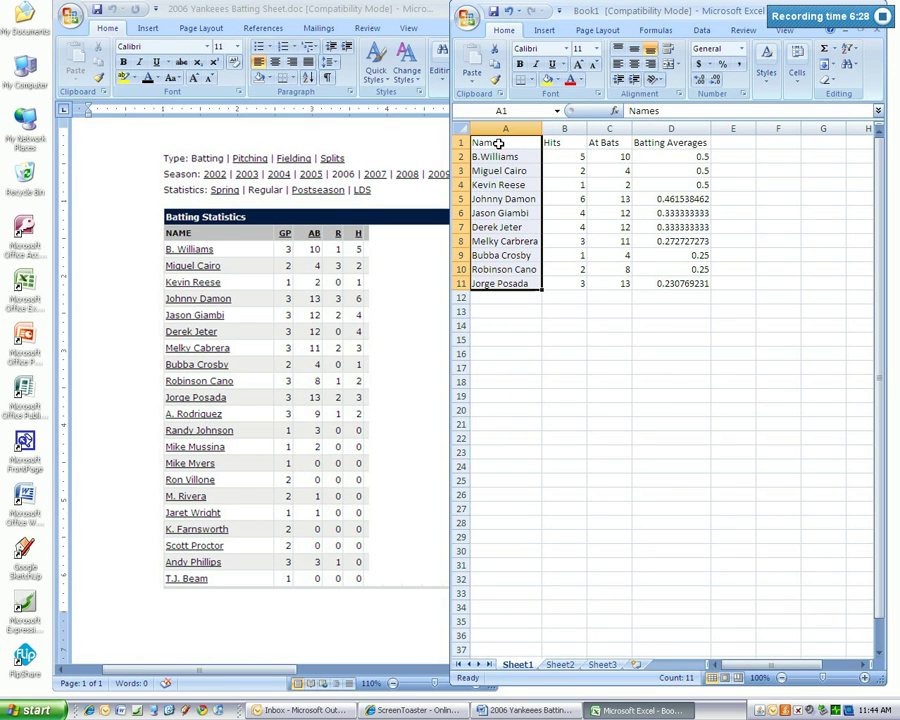
ctrl+click(661, 144)
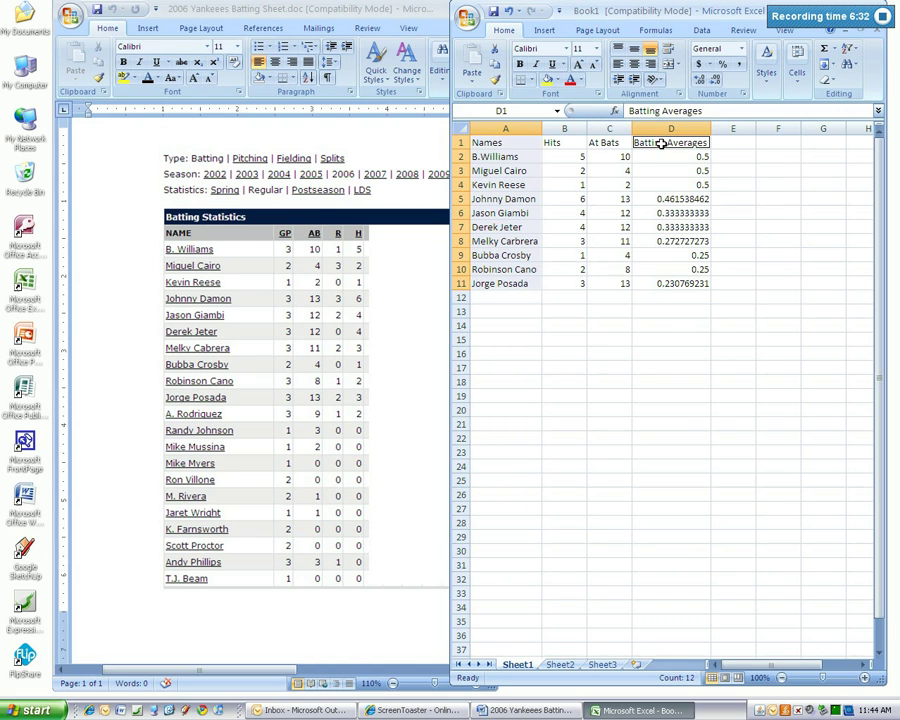
drag(661, 144, 666, 282)
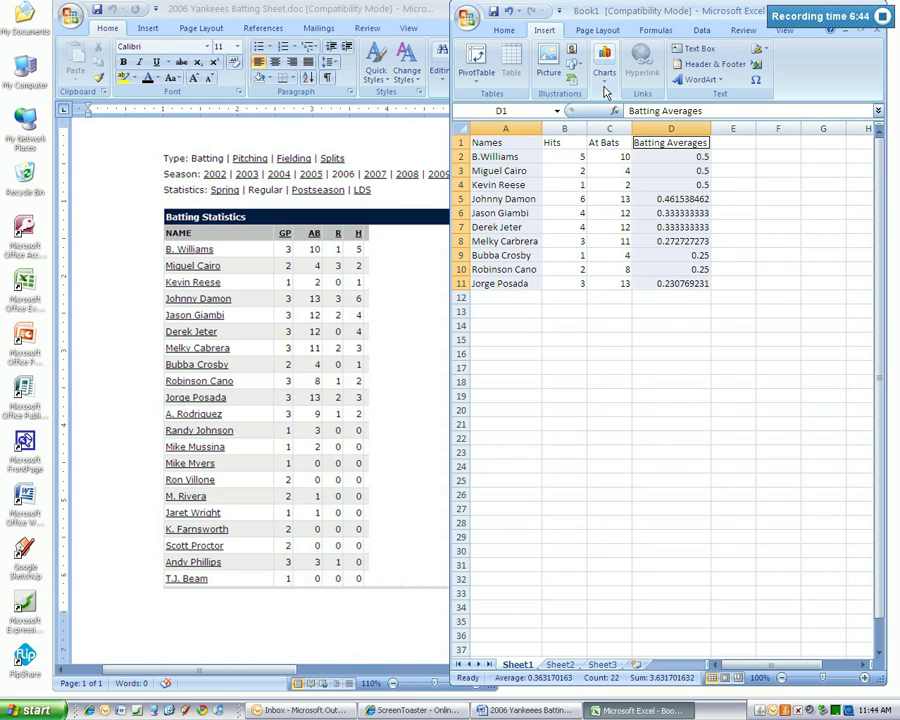
Insert a 3-D clustered column chart from the selected names and batting averages
click(604, 87)
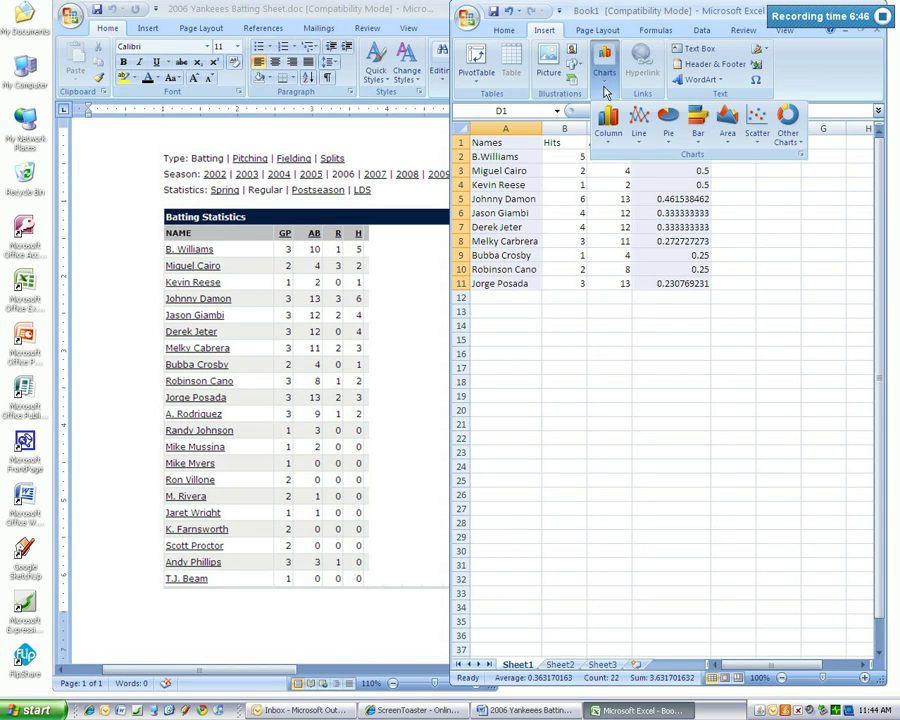
click(612, 140)
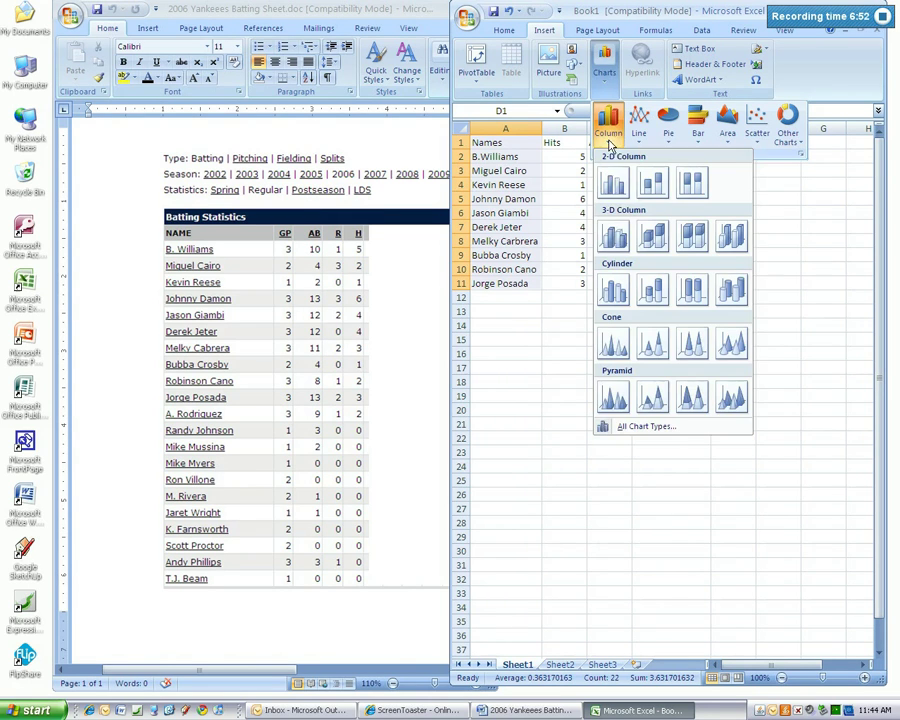
click(616, 248)
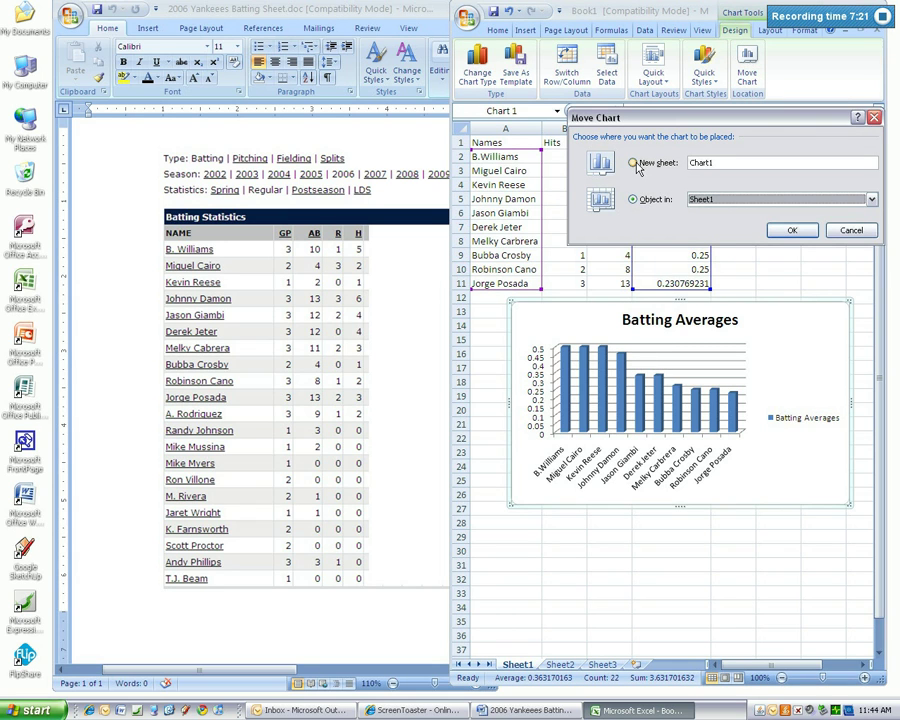
Move the chart to a new sheet named Yankees Batting Average and maximize the workbook window
click(636, 165)
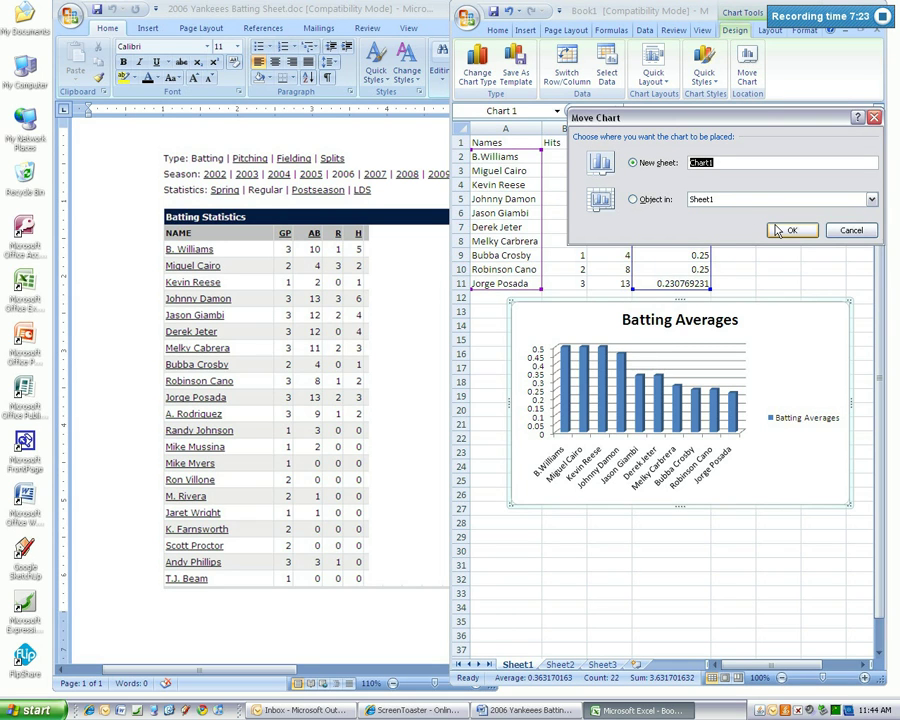
text(Yankees Batting Average)
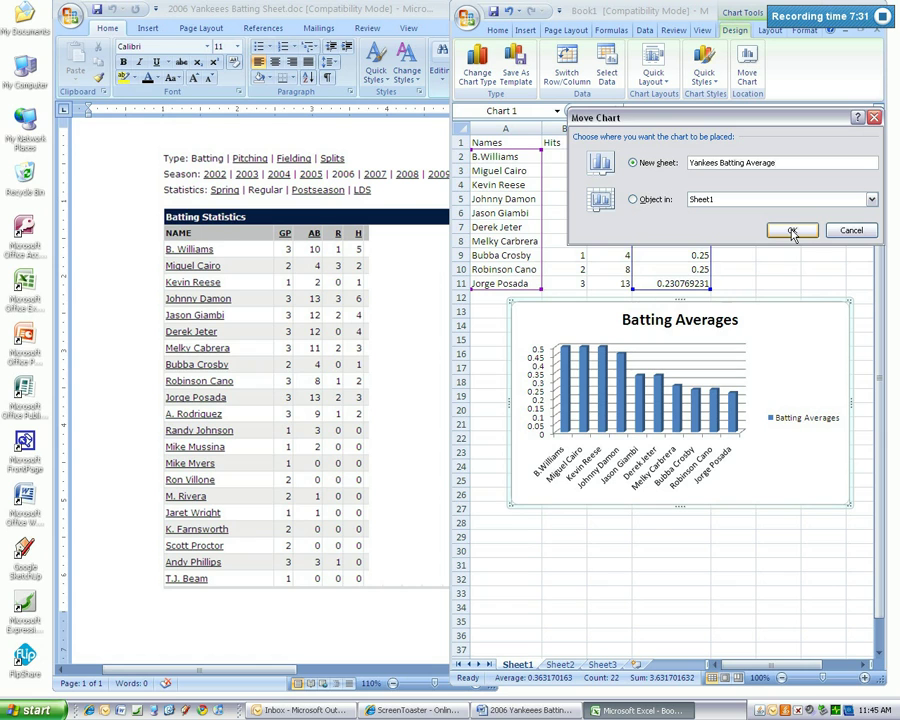
click(792, 231)
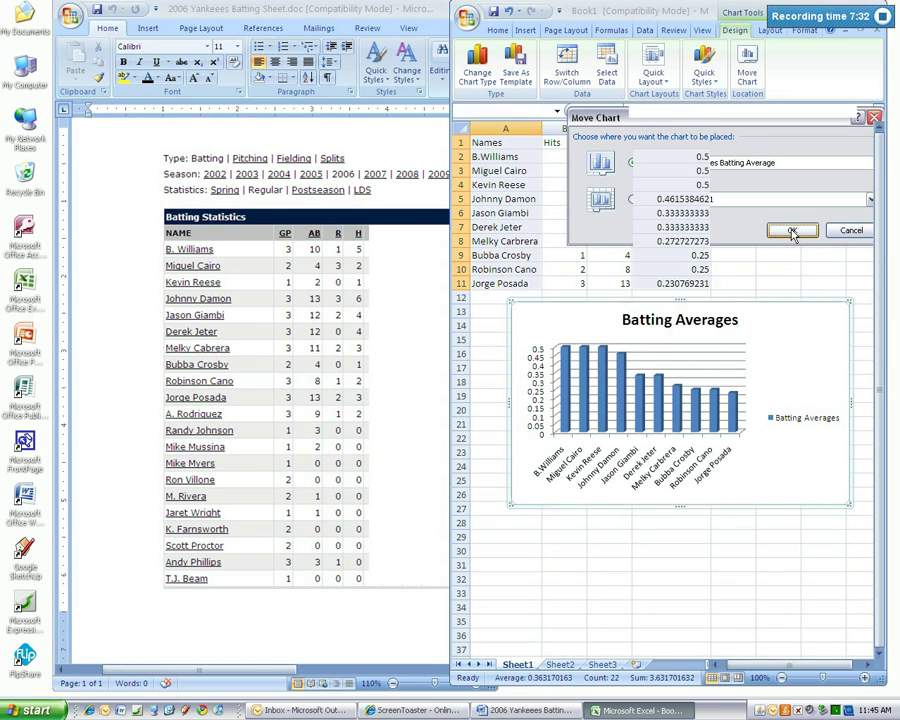
double_click(635, 14)
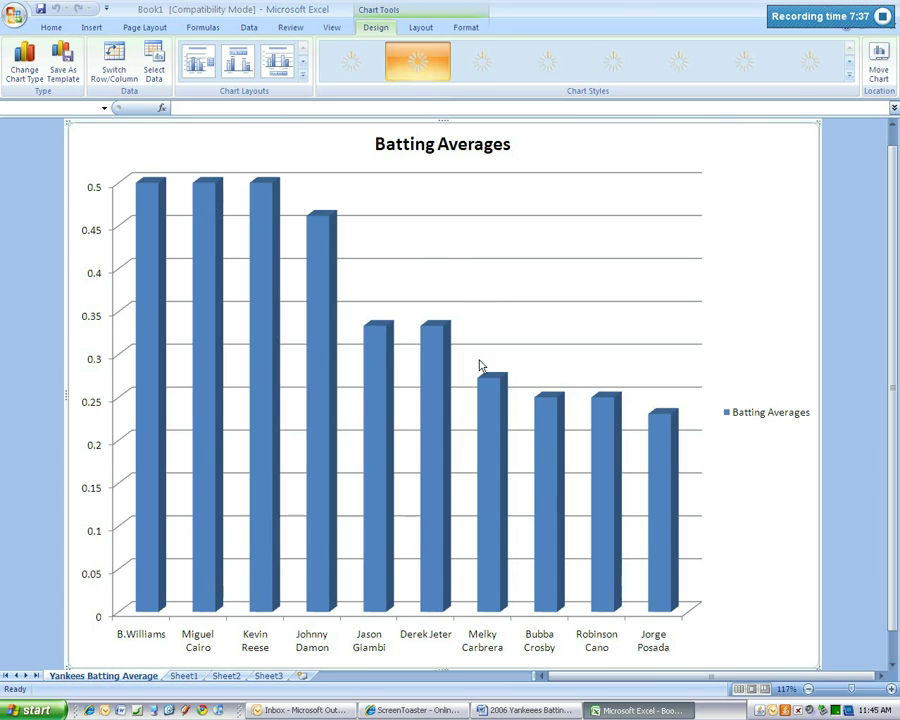